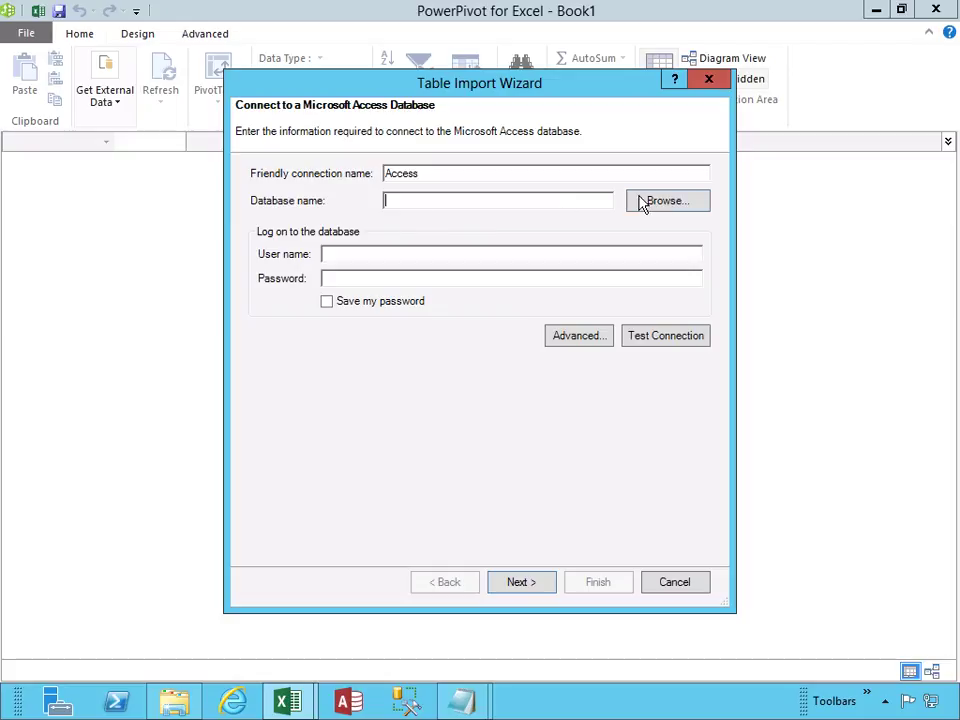
# Choose the Northwind database in the "03 - Module 03 - Creating a Power Pivot Workbook" folder as the Access source and test the connection
pyautogui.click(656, 208)
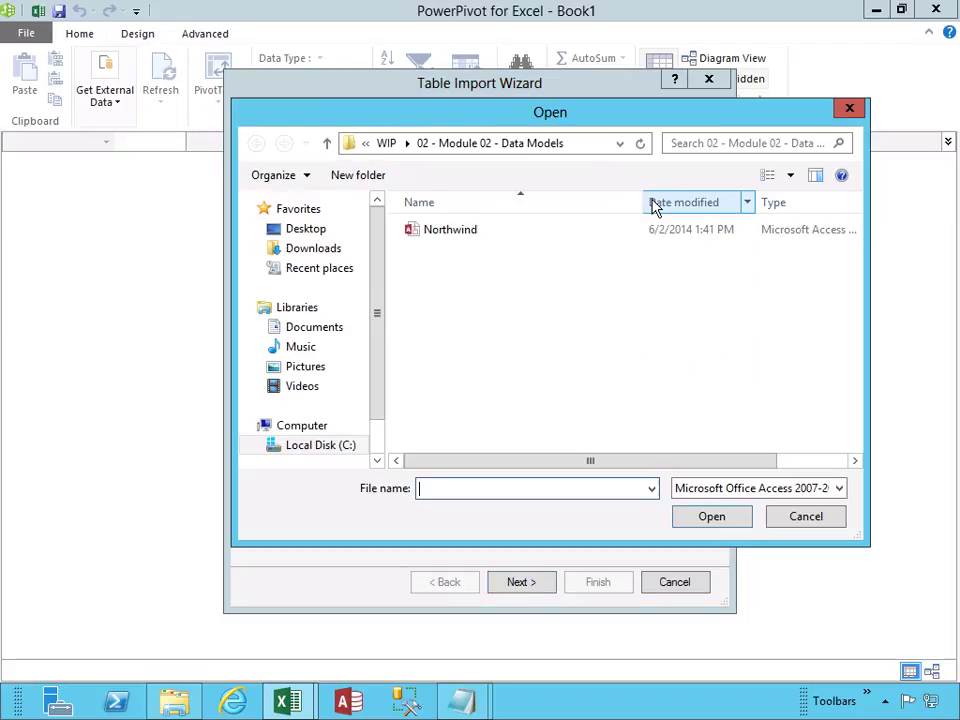
pyautogui.click(388, 145)
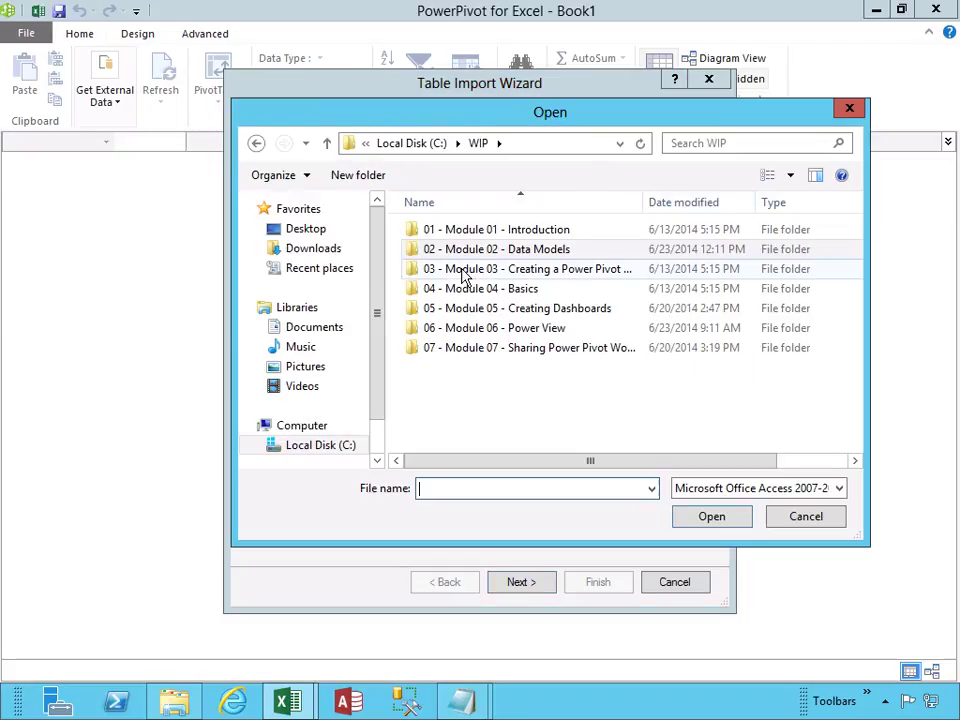
pyautogui.doubleClick(463, 272)
pyautogui.doubleClick(445, 240)
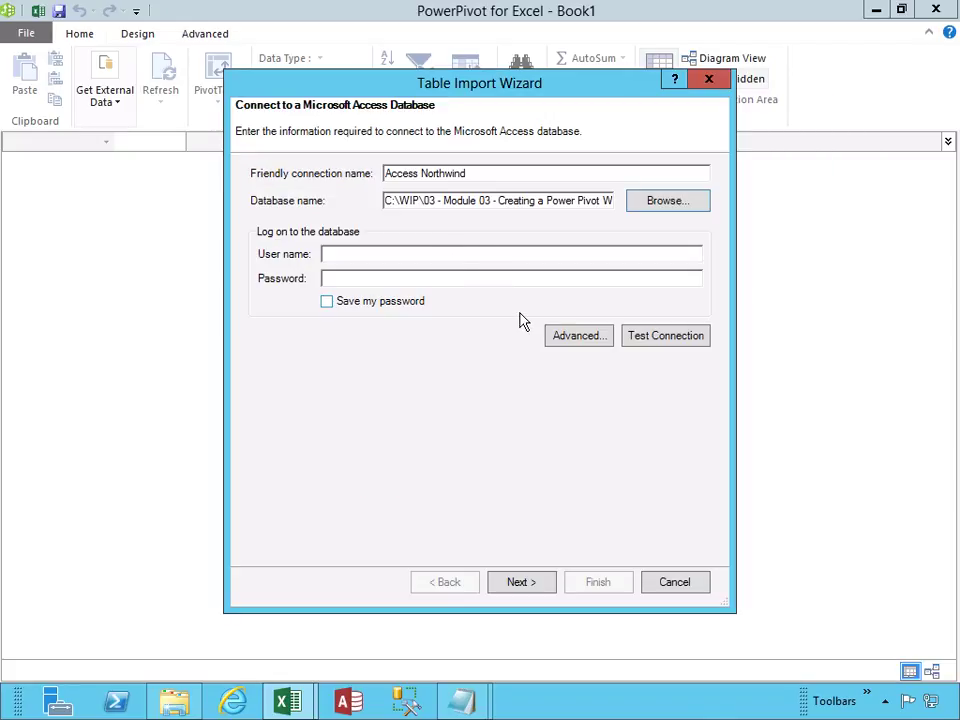
pyautogui.click(655, 340)
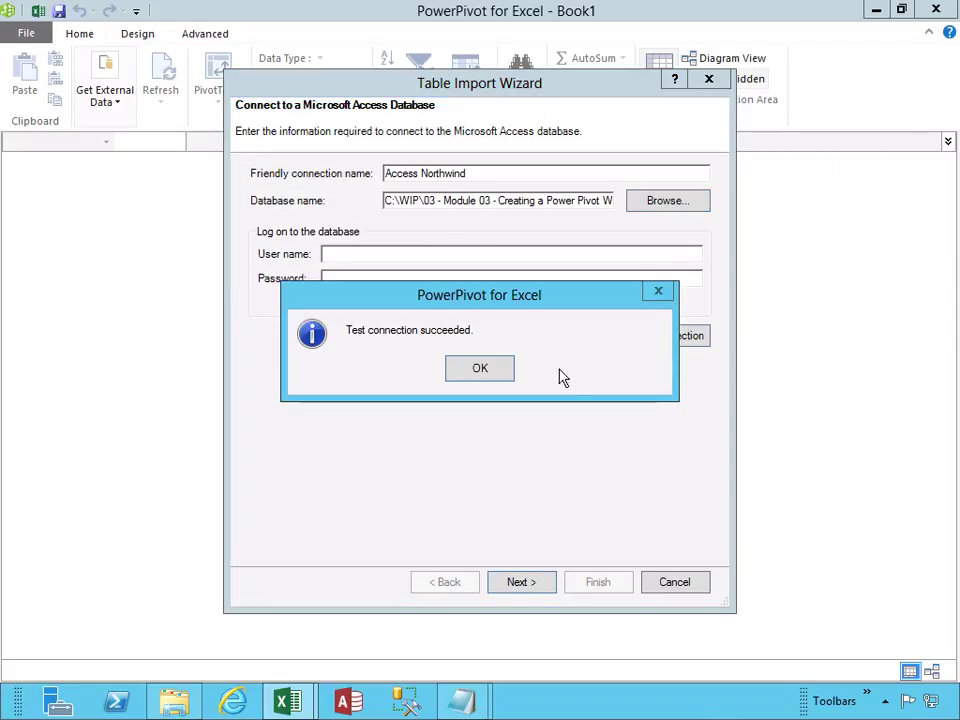
pyautogui.click(480, 370)
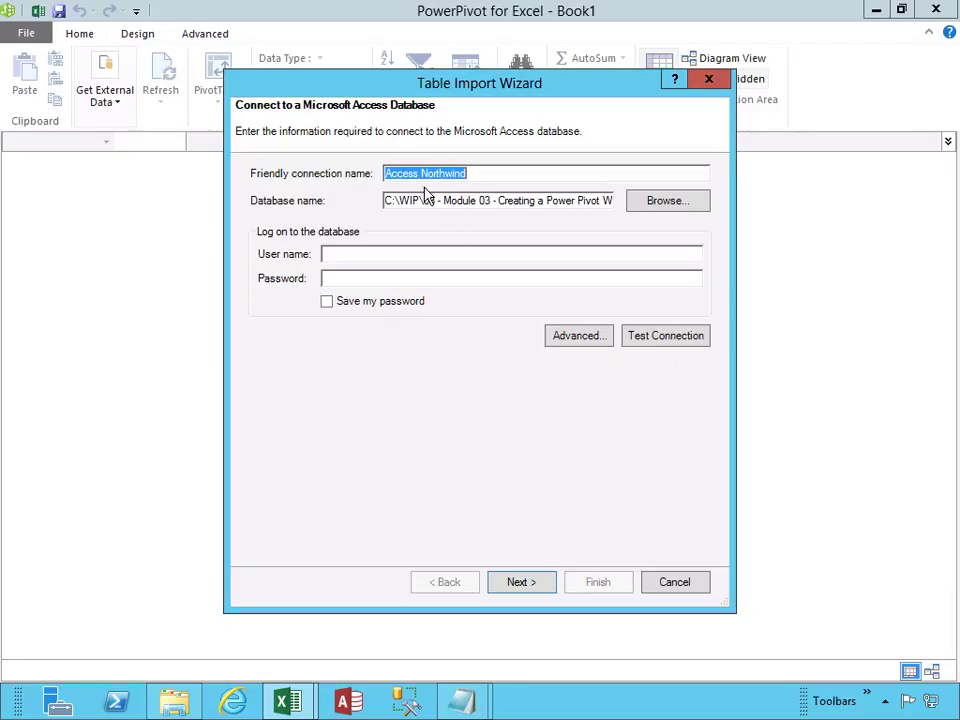
# Import the Order Details table together with its related tables, selecting from the list of tables and views
pyautogui.click(520, 582)
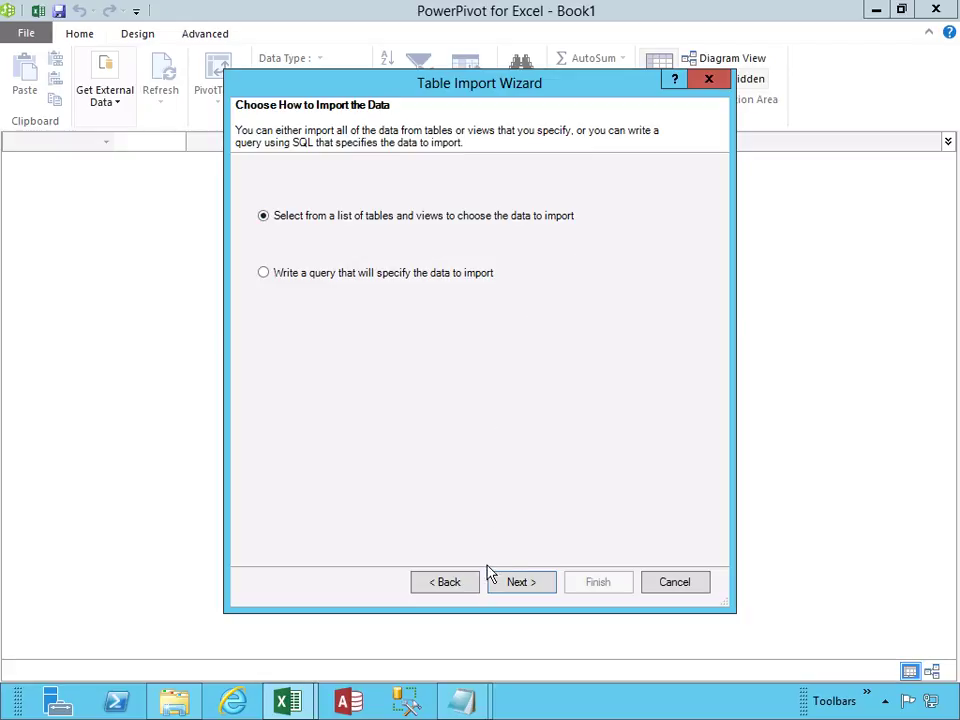
pyautogui.click(519, 584)
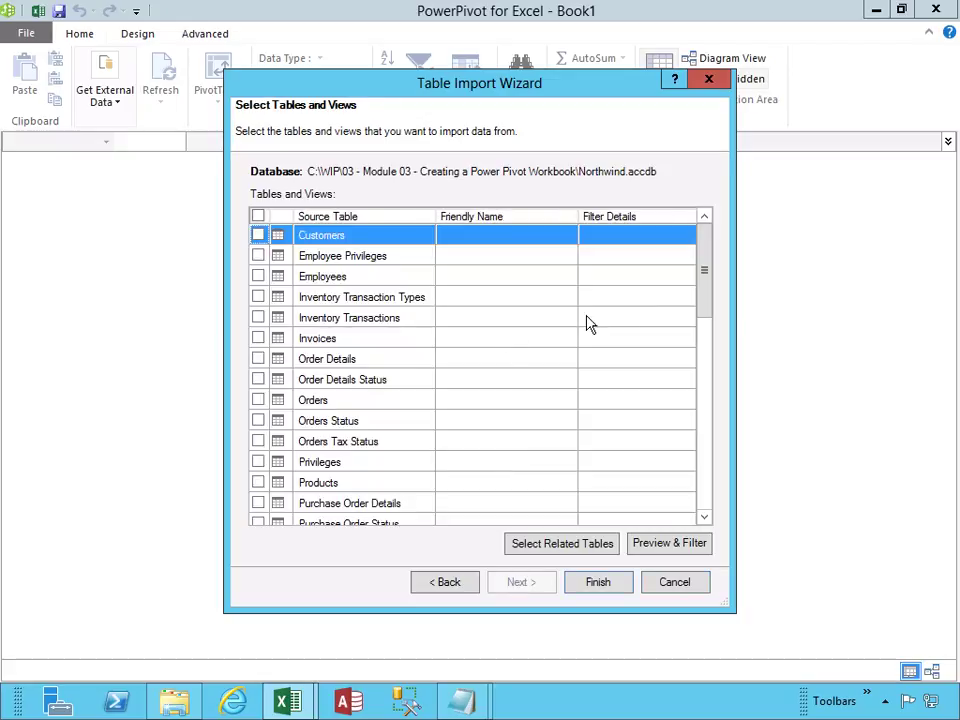
pyautogui.click(259, 360)
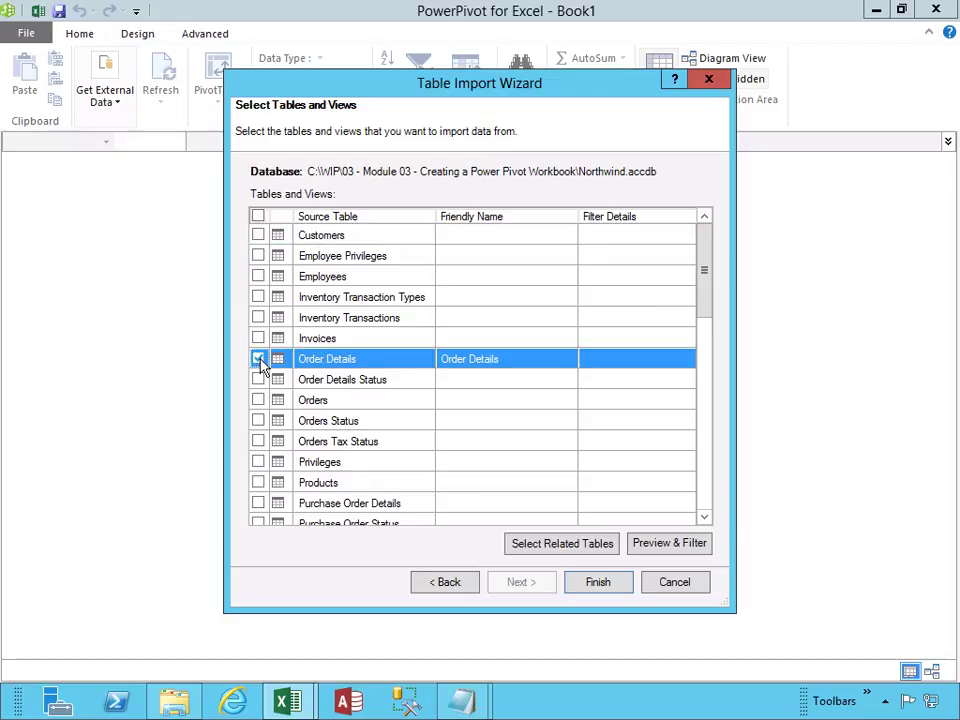
pyautogui.click(553, 552)
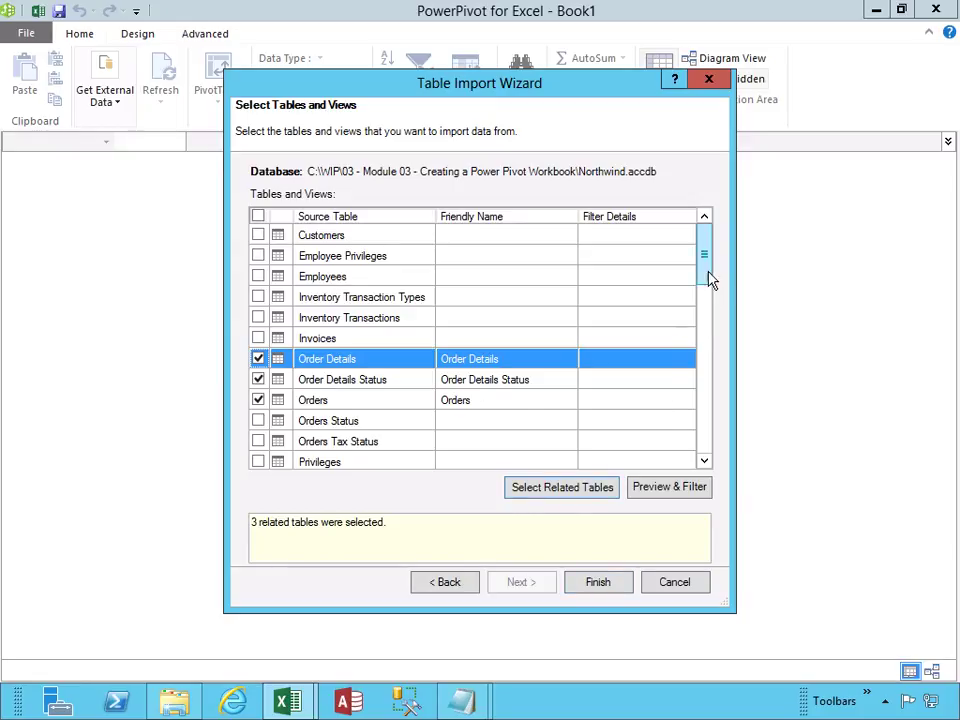
pyautogui.moveTo(709, 287); pyautogui.dragTo(690, 279)
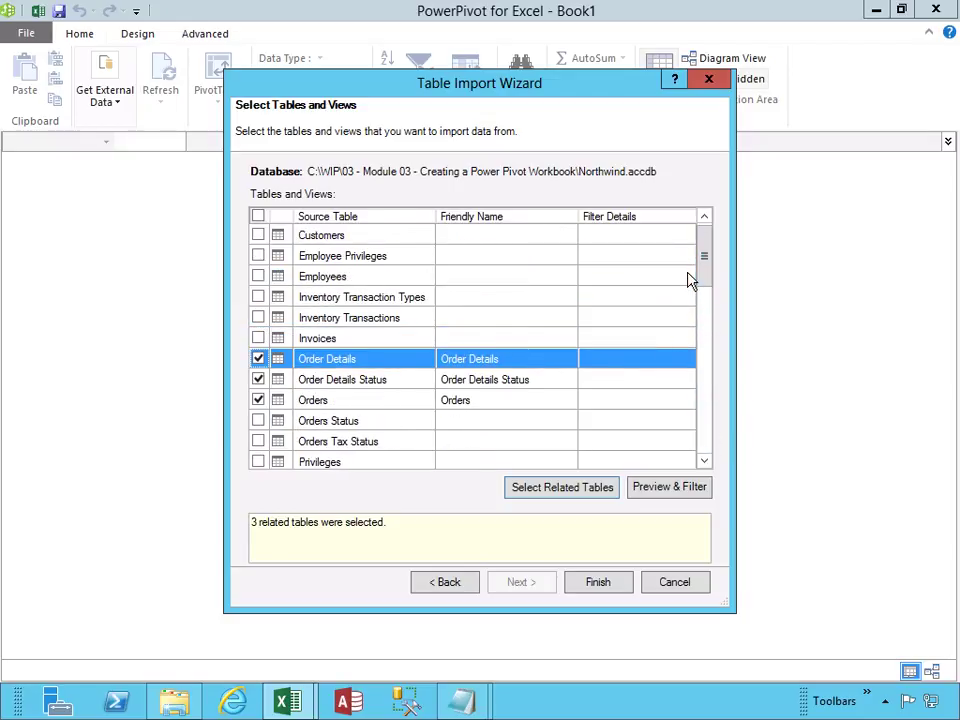
pyautogui.click(598, 582)
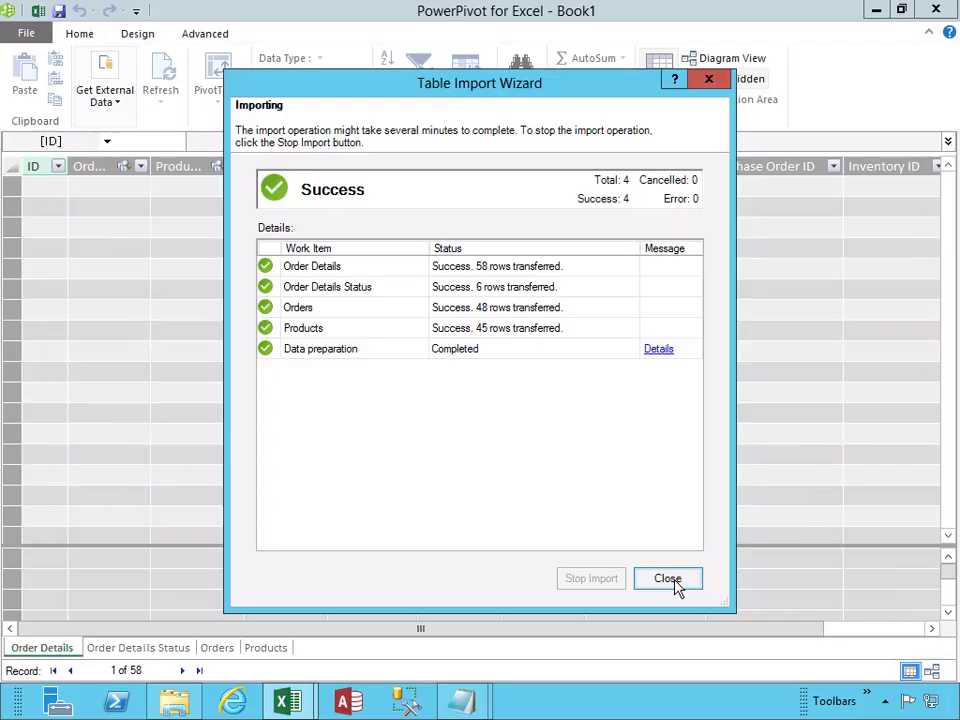
pyautogui.click(668, 580)
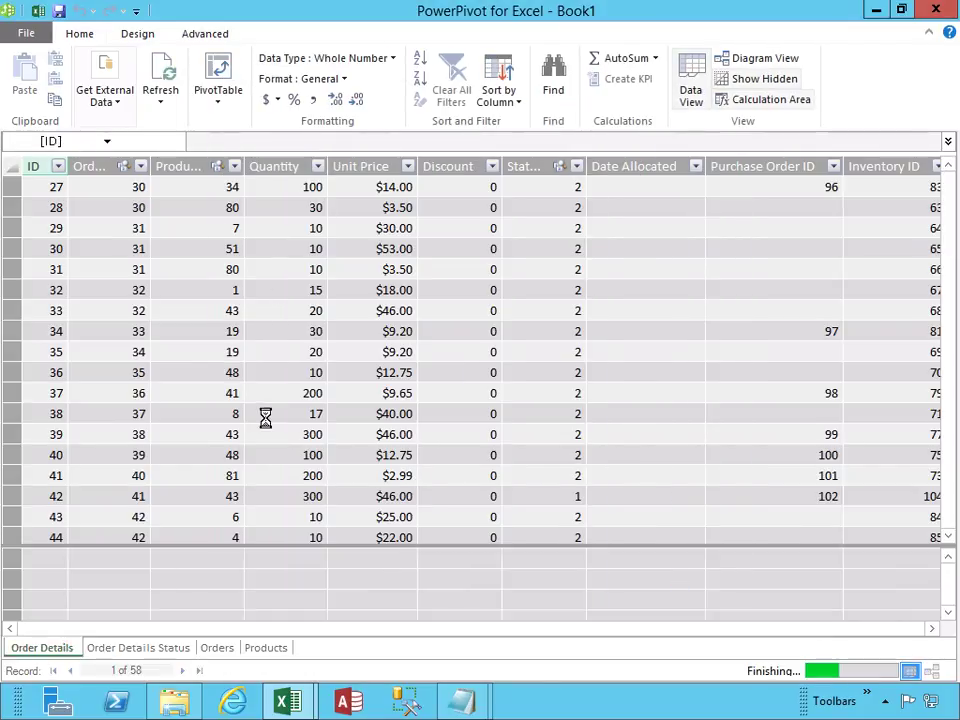
# Look through the imported Order Details Status, Orders and Products tables, ending on Order Details
pyautogui.click(127, 650)
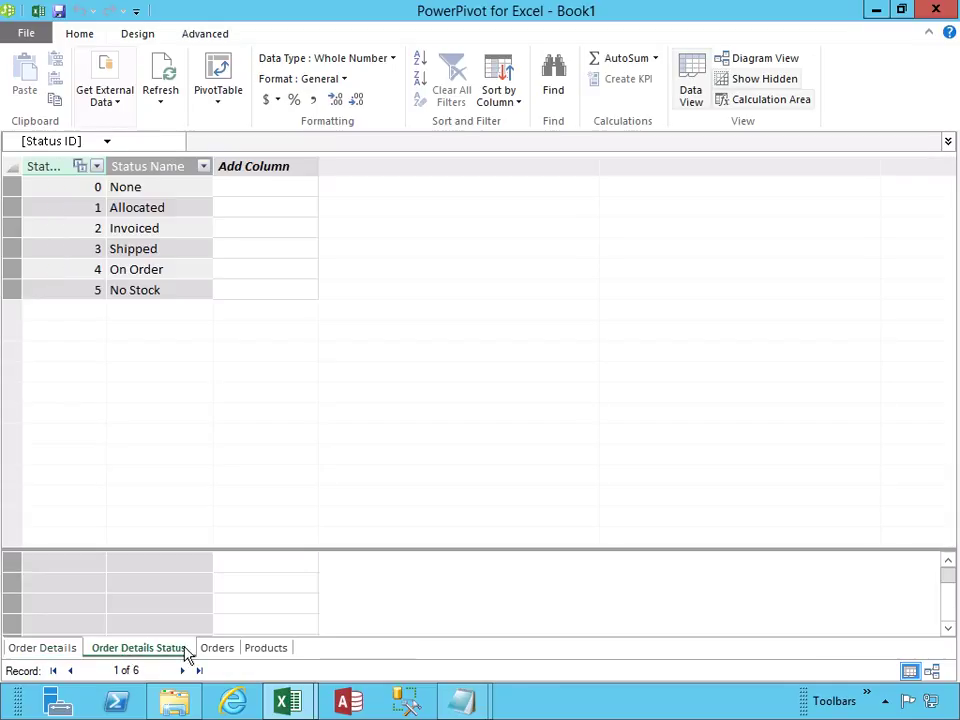
pyautogui.click(222, 650)
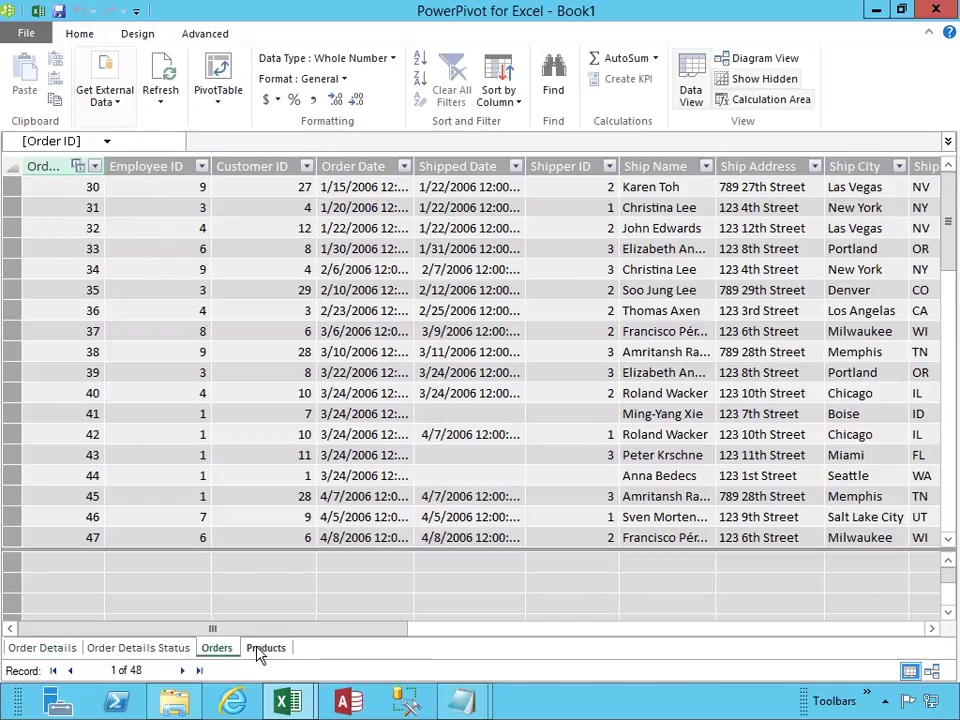
pyautogui.click(262, 650)
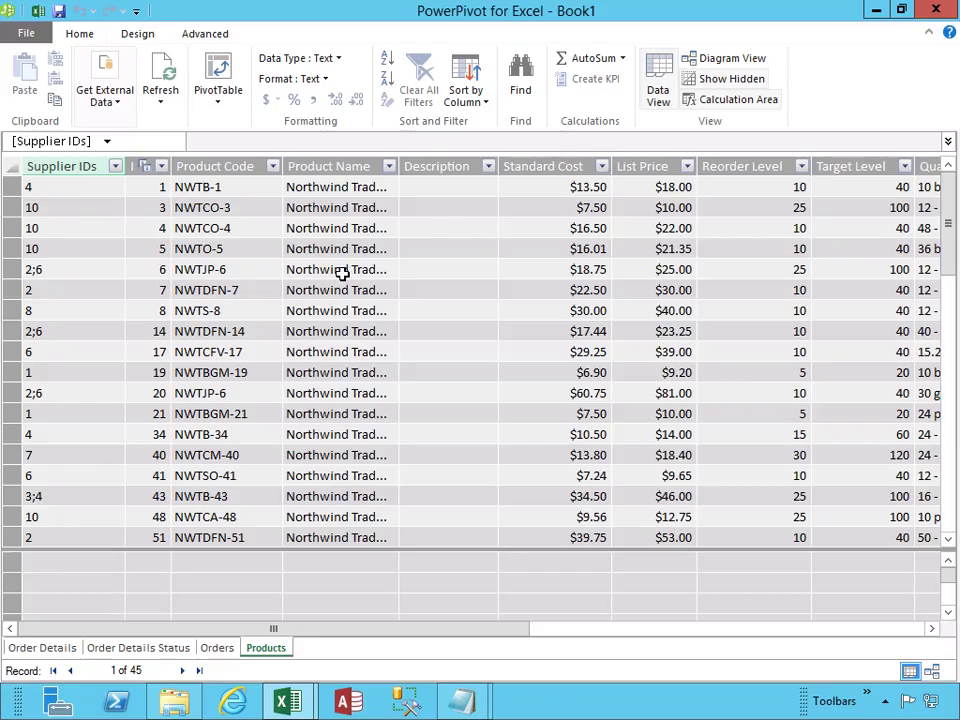
pyautogui.click(217, 648)
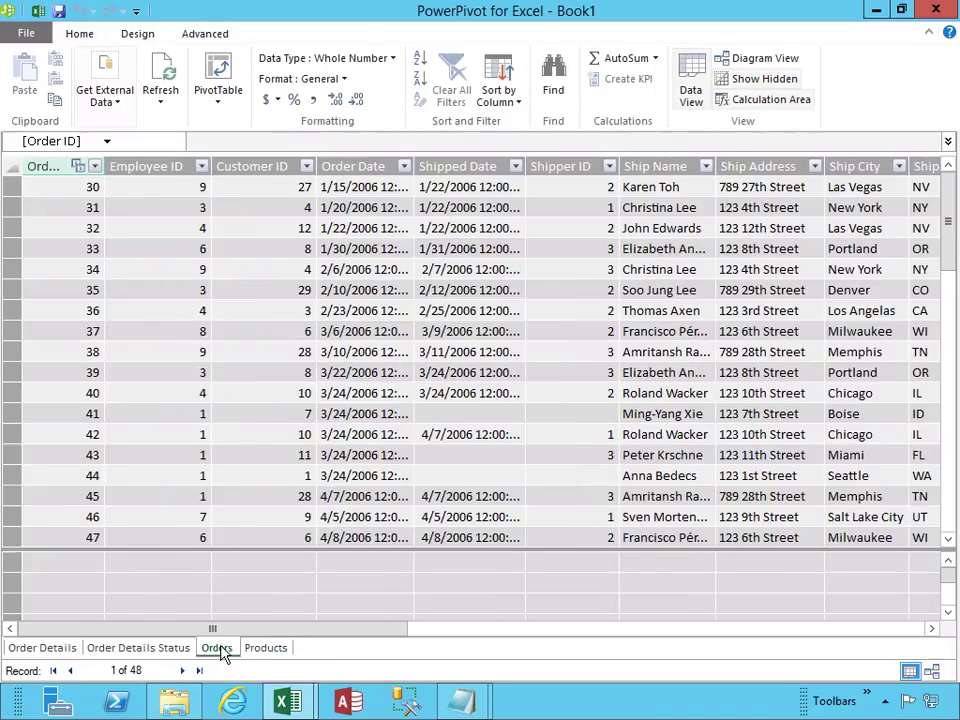
pyautogui.click(165, 650)
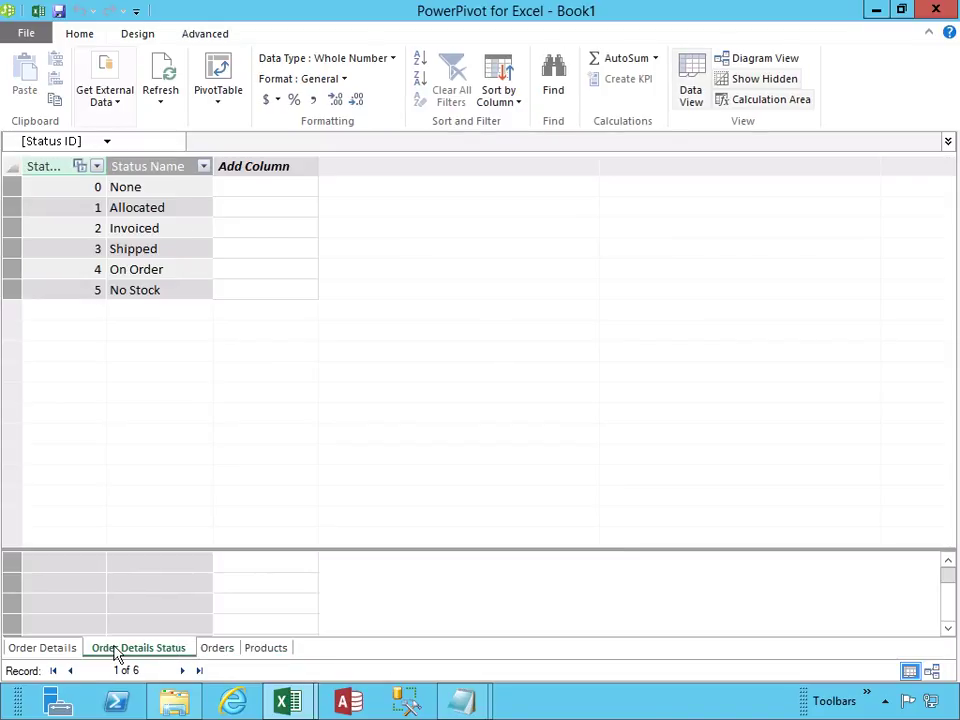
pyautogui.click(68, 650)
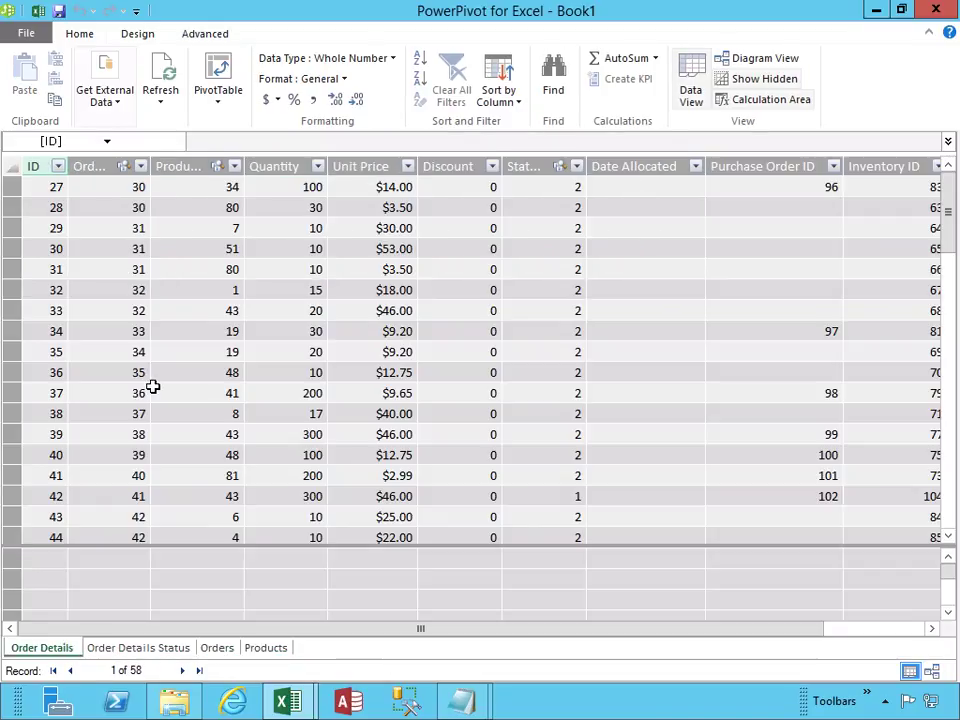
# Switch to the Excel workbook and create a PivotTable on a new worksheet from the tables in the workbook data model
pyautogui.click(38, 12)
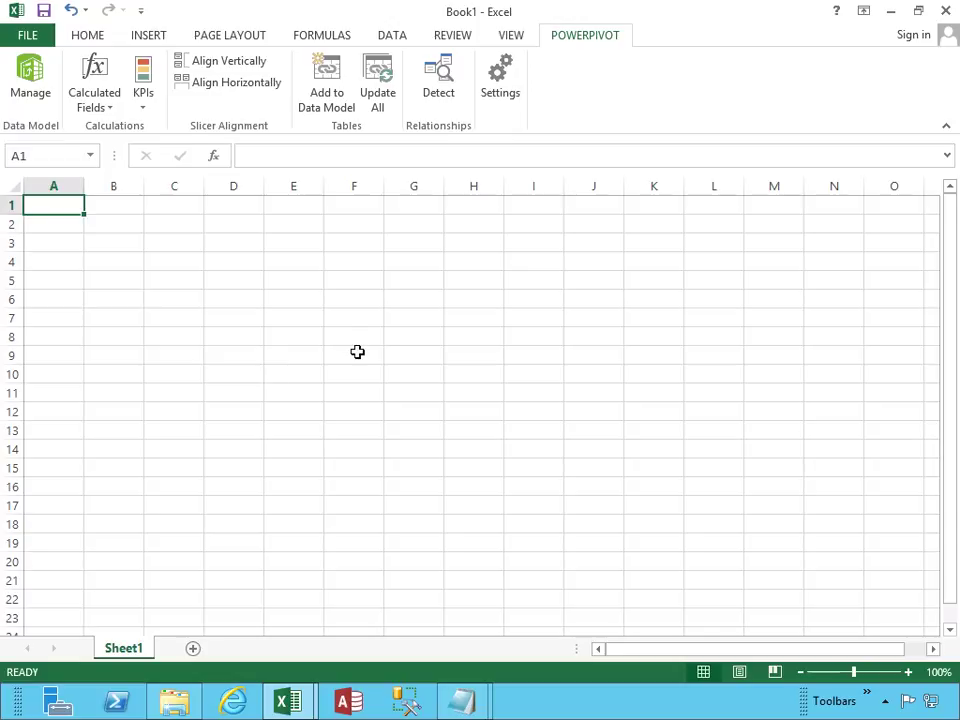
pyautogui.click(148, 38)
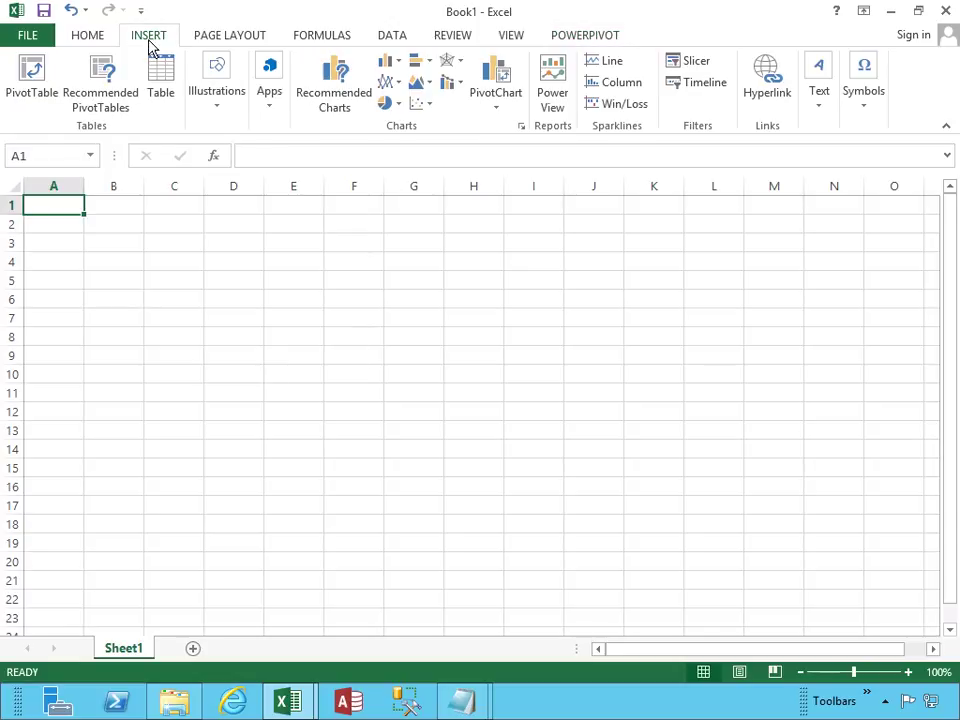
pyautogui.click(30, 88)
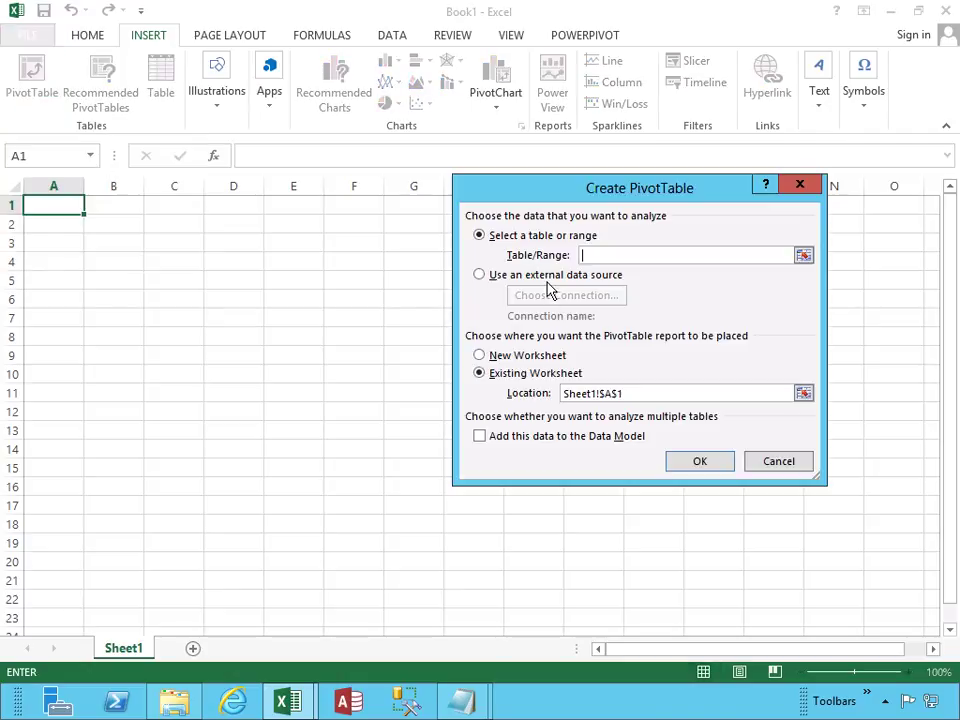
pyautogui.click(481, 275)
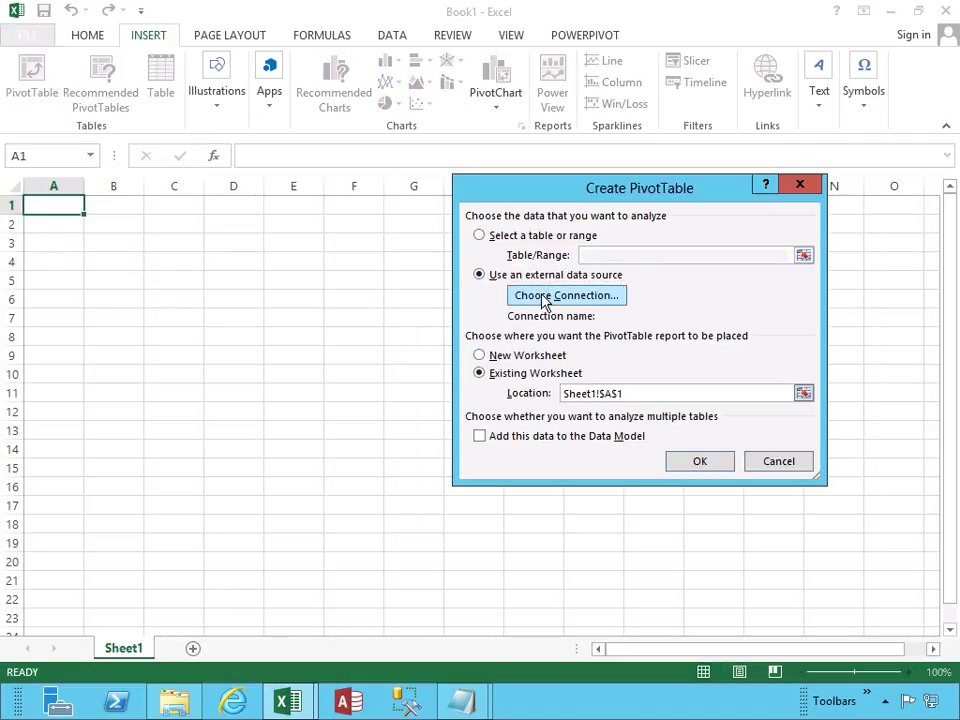
pyautogui.click(545, 296)
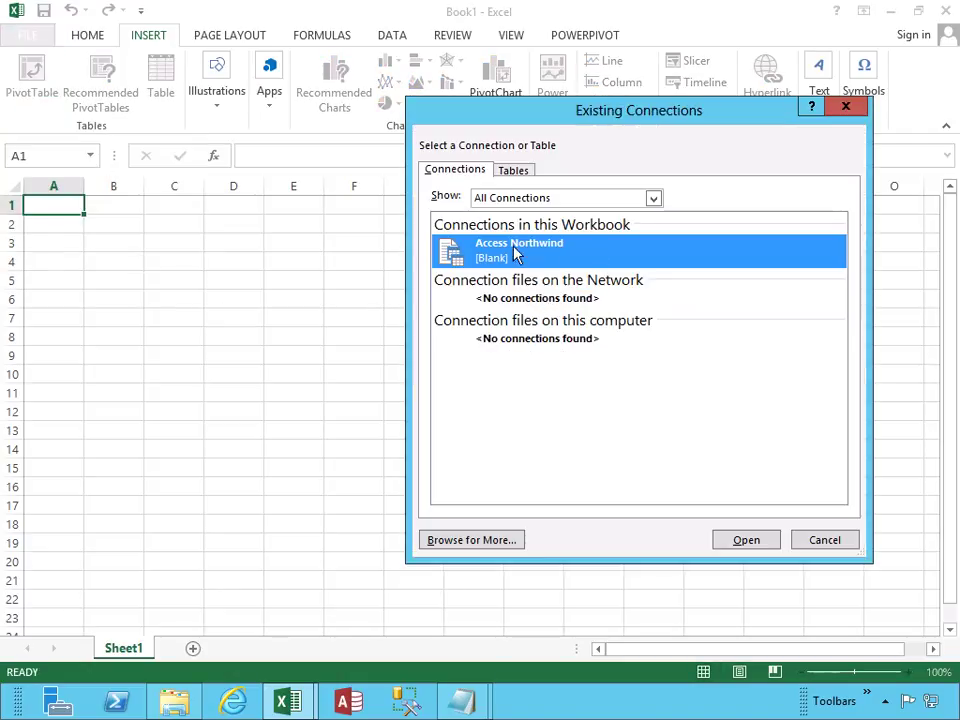
pyautogui.click(515, 172)
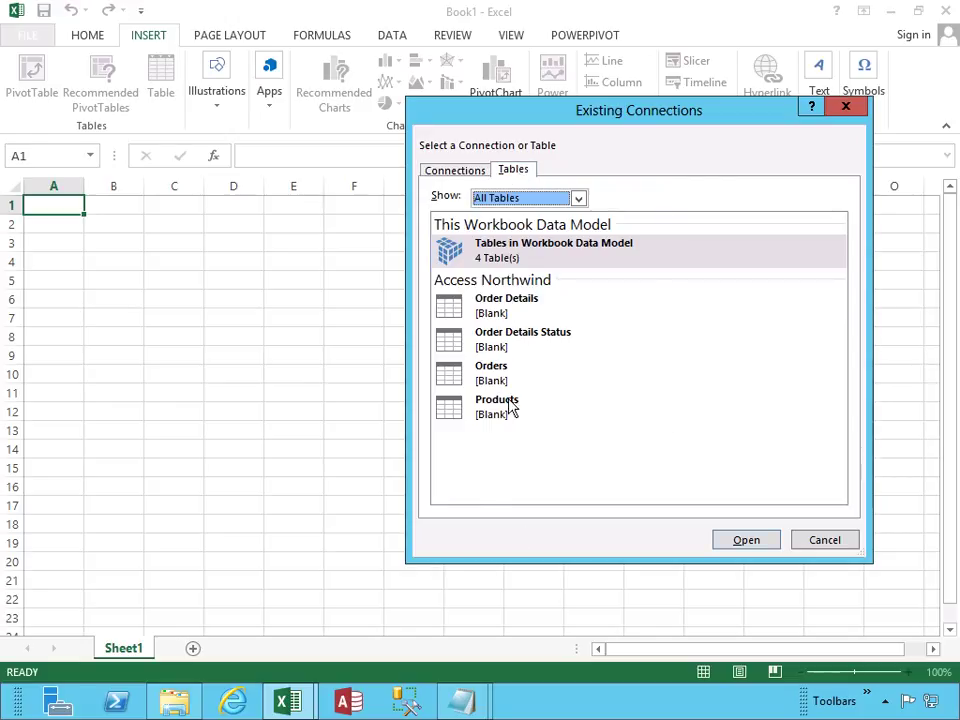
pyautogui.click(746, 541)
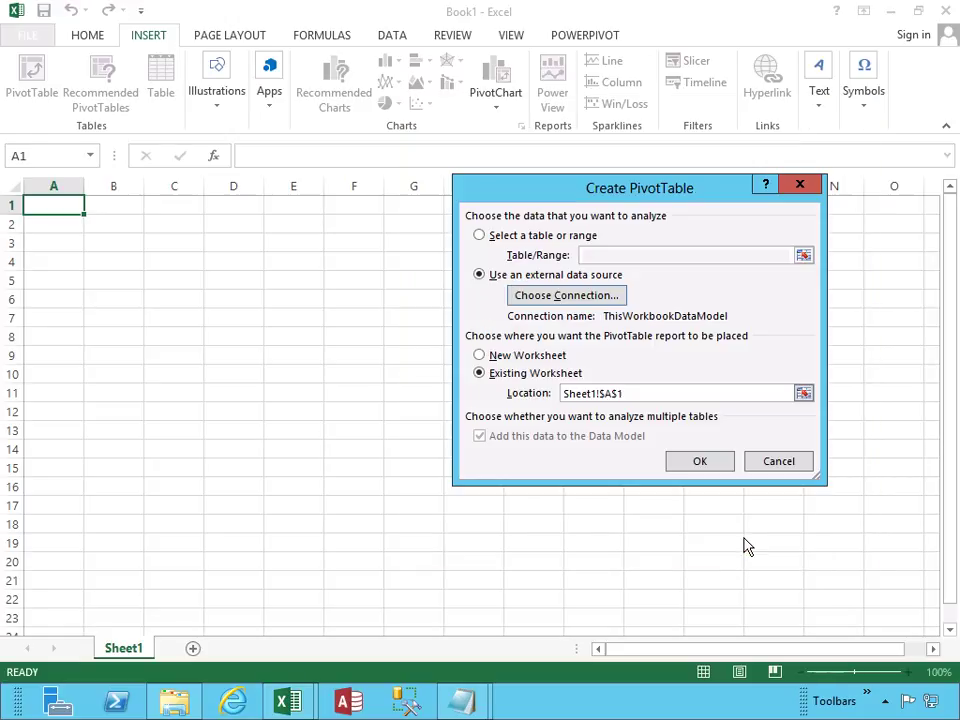
pyautogui.click(500, 356)
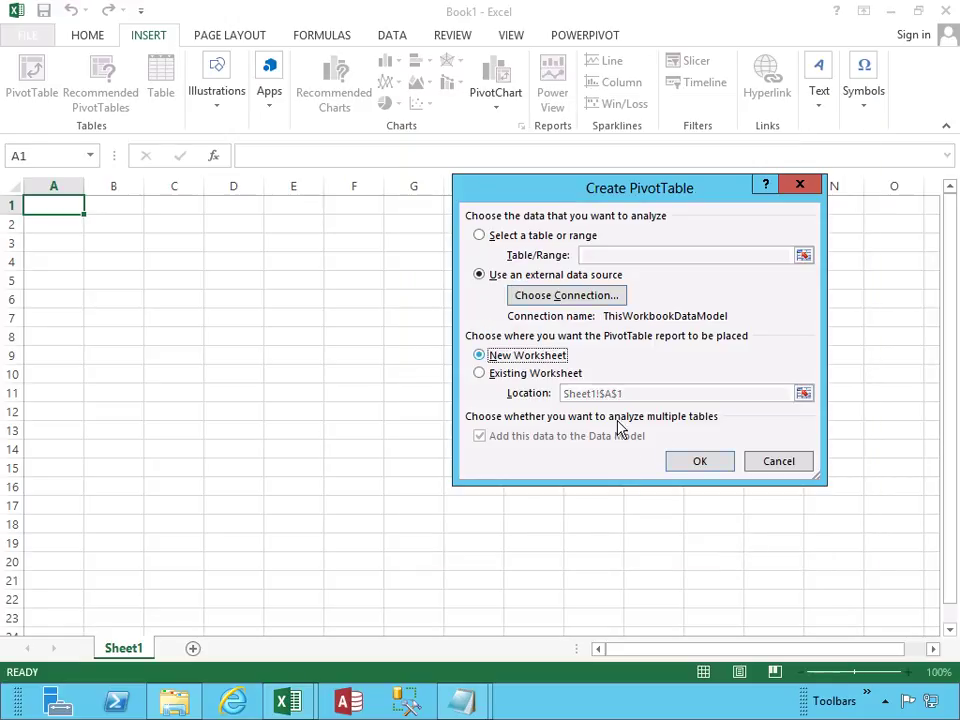
pyautogui.click(700, 462)
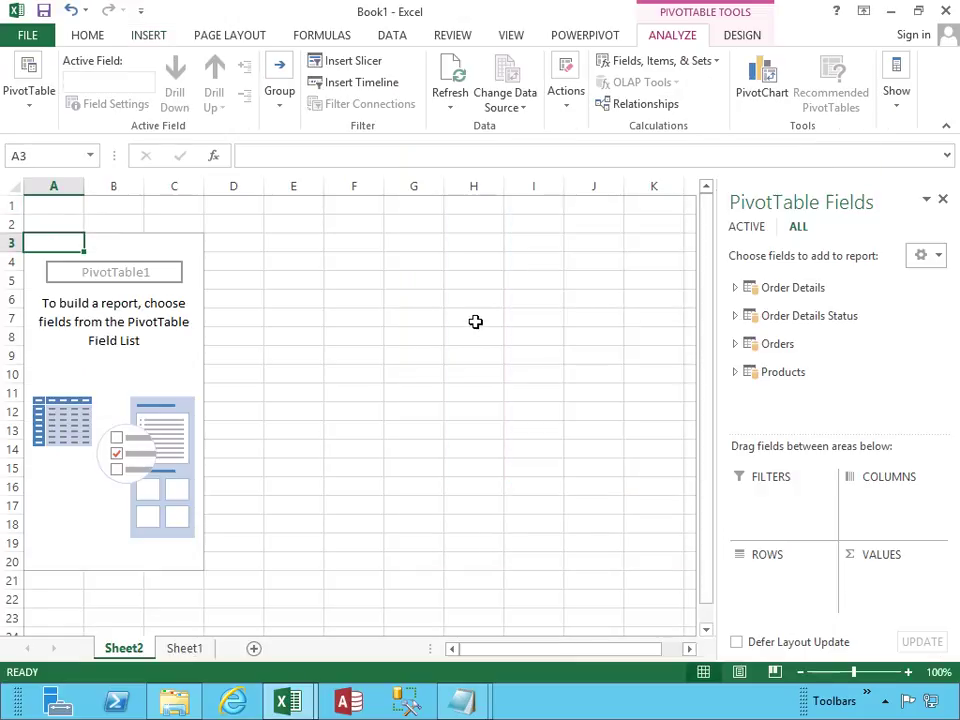
# Add the Quantity and Unit Price fields from the Order Details table to the PivotTable as values
pyautogui.click(748, 228)
pyautogui.click(797, 230)
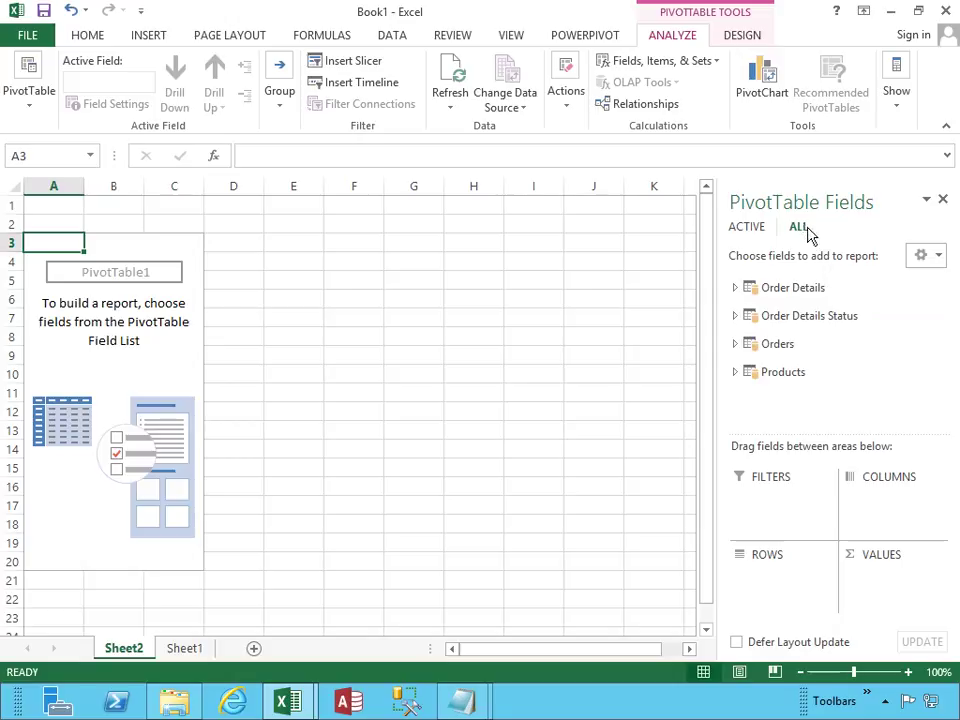
pyautogui.click(736, 289)
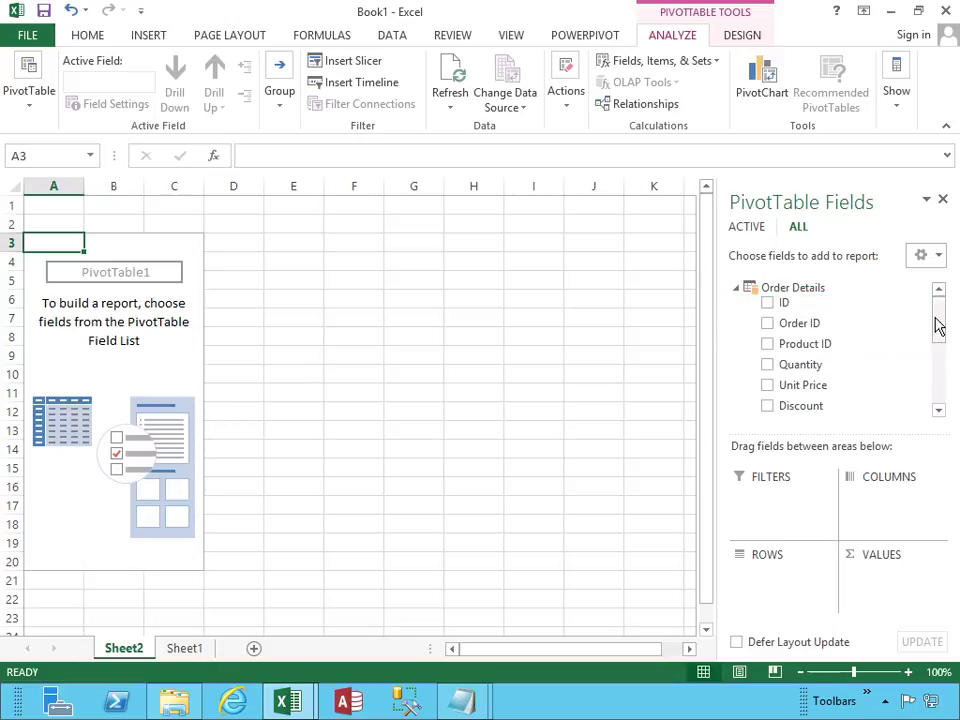
pyautogui.moveTo(939, 325)
pyautogui.mouseDown()
pyautogui.moveTo(939, 400)
pyautogui.moveTo(936, 323)
pyautogui.moveTo(937, 341)
pyautogui.moveTo(928, 332)
pyautogui.mouseUp()
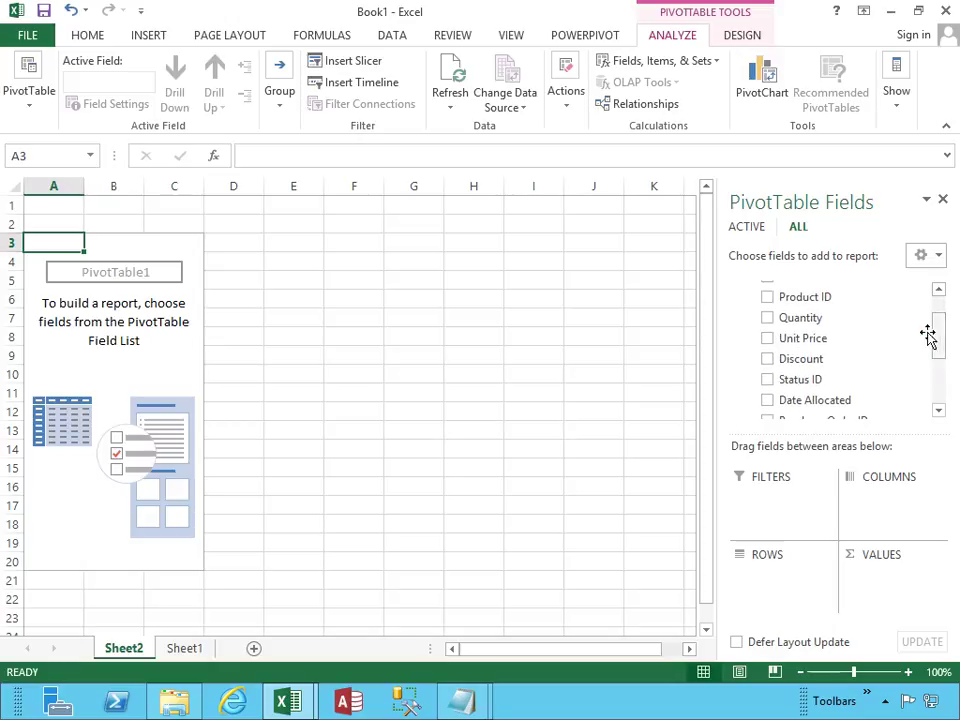
pyautogui.click(768, 341)
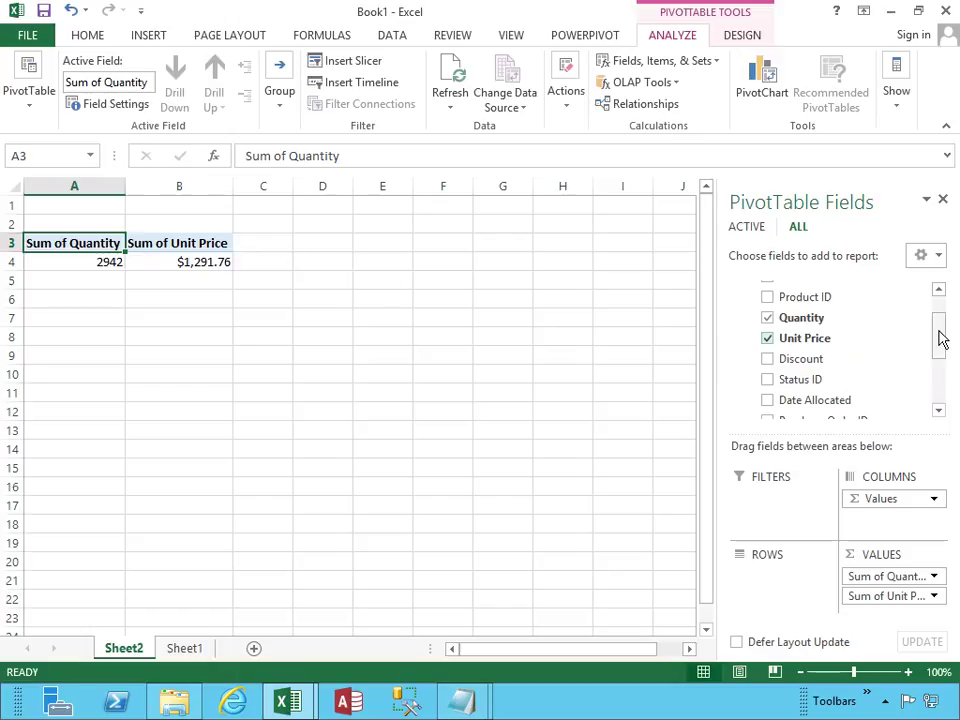
# Add the Category field from the Products table to the PivotTable as rows
pyautogui.moveTo(940, 340); pyautogui.dragTo(938, 395)
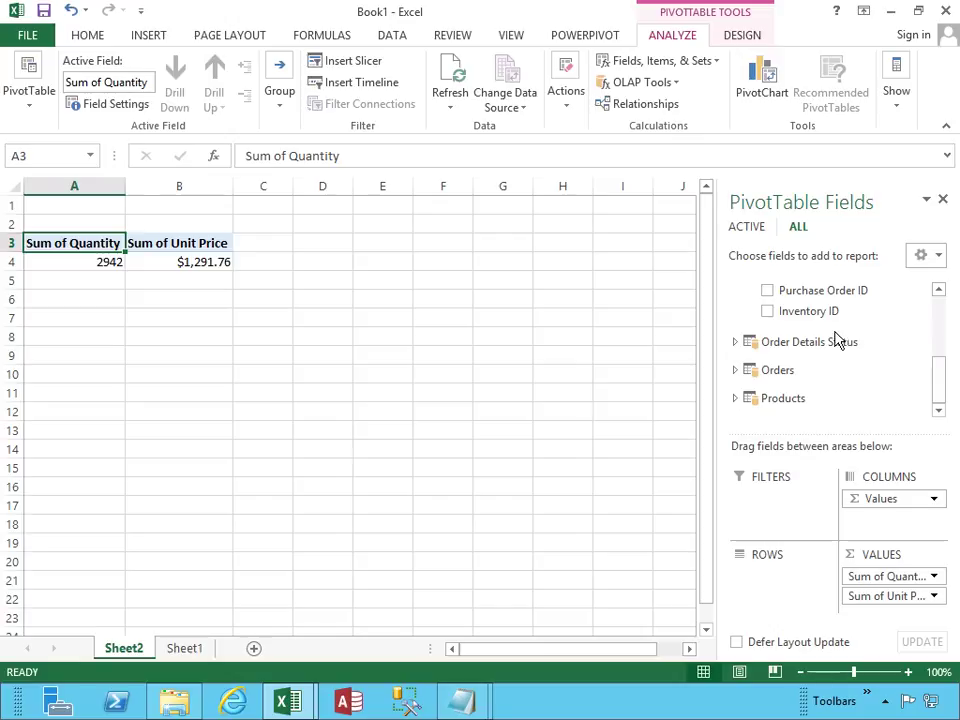
pyautogui.click(737, 399)
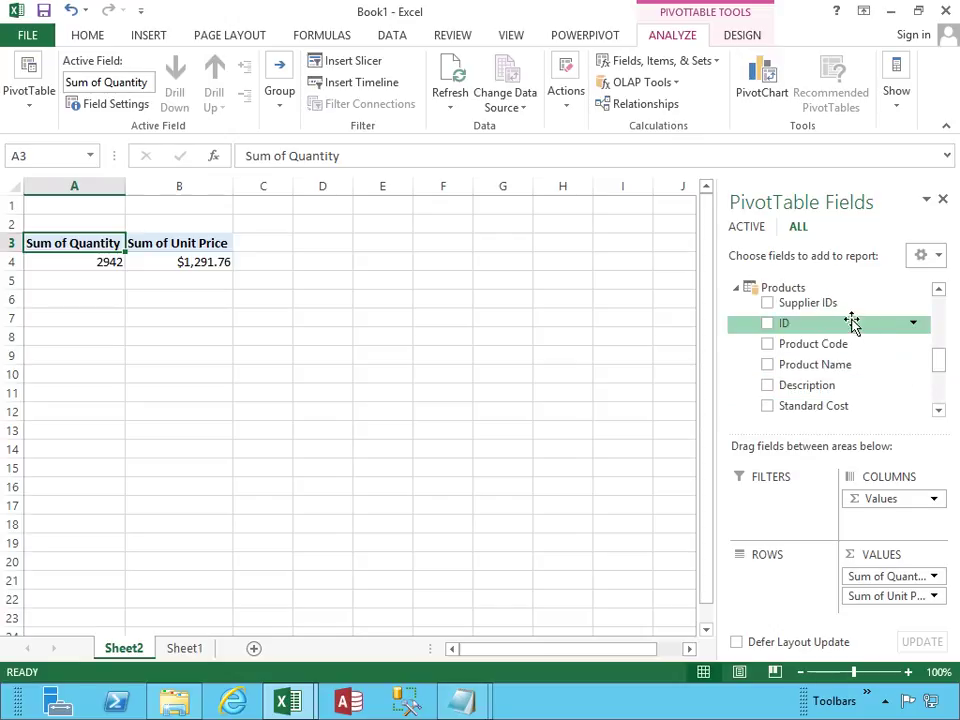
pyautogui.moveTo(937, 357); pyautogui.dragTo(939, 395)
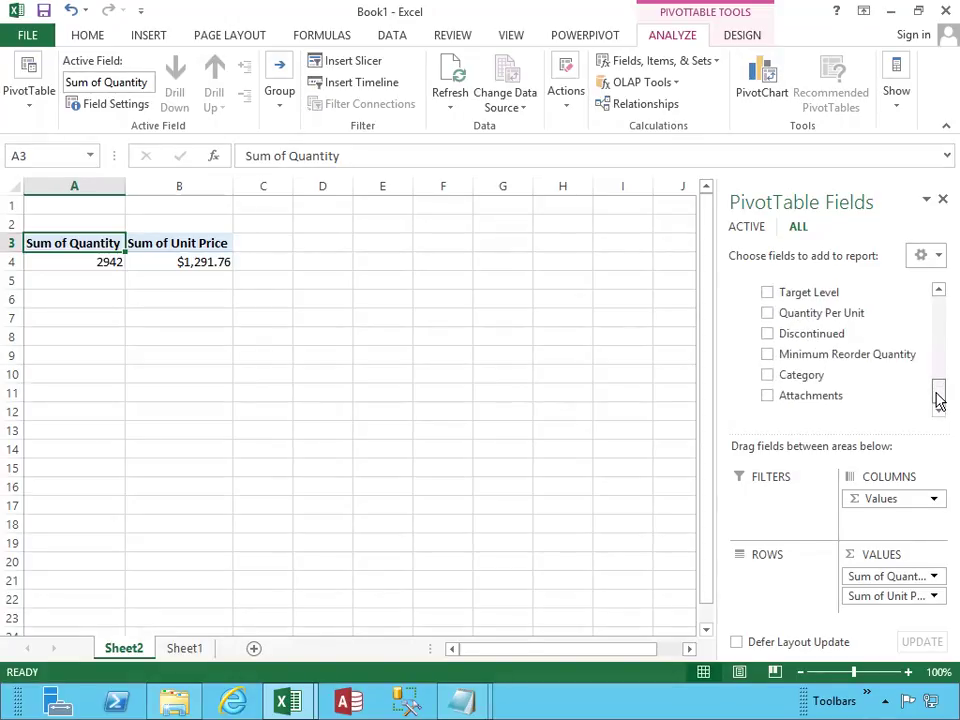
pyautogui.click(768, 381)
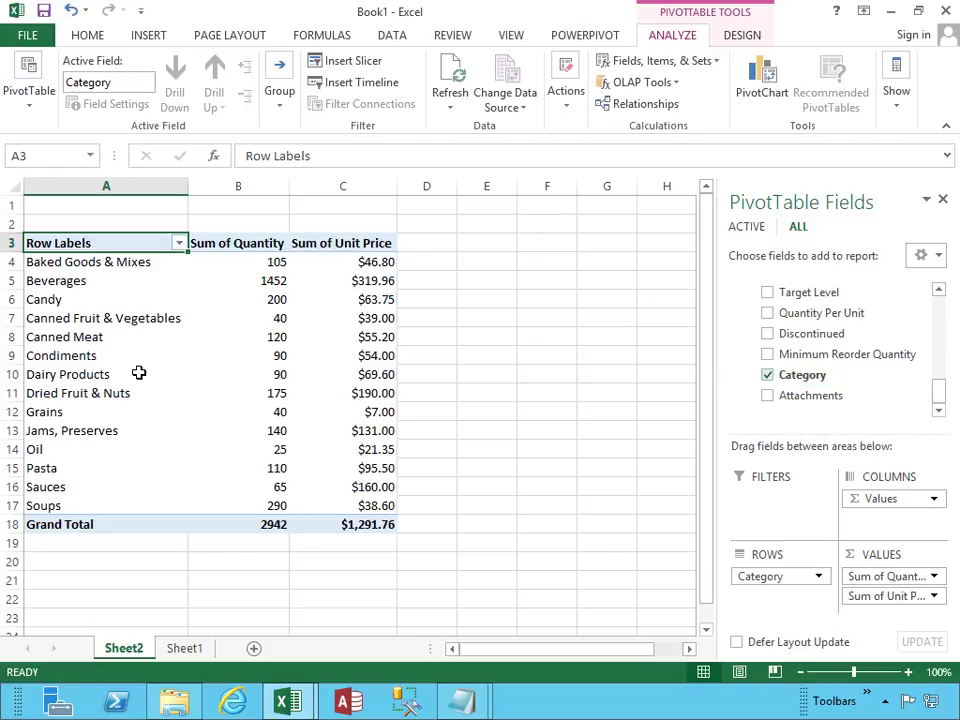
# Add the Product Name field from the Products table to the PivotTable rows, nested under Category
pyautogui.click(106, 264)
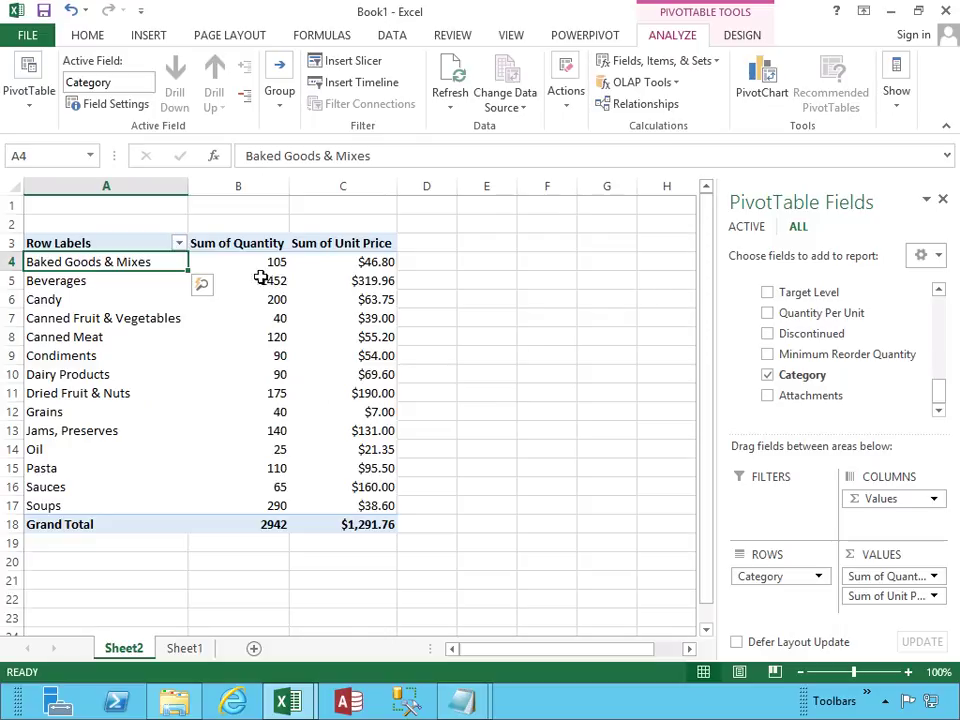
pyautogui.moveTo(247, 265)
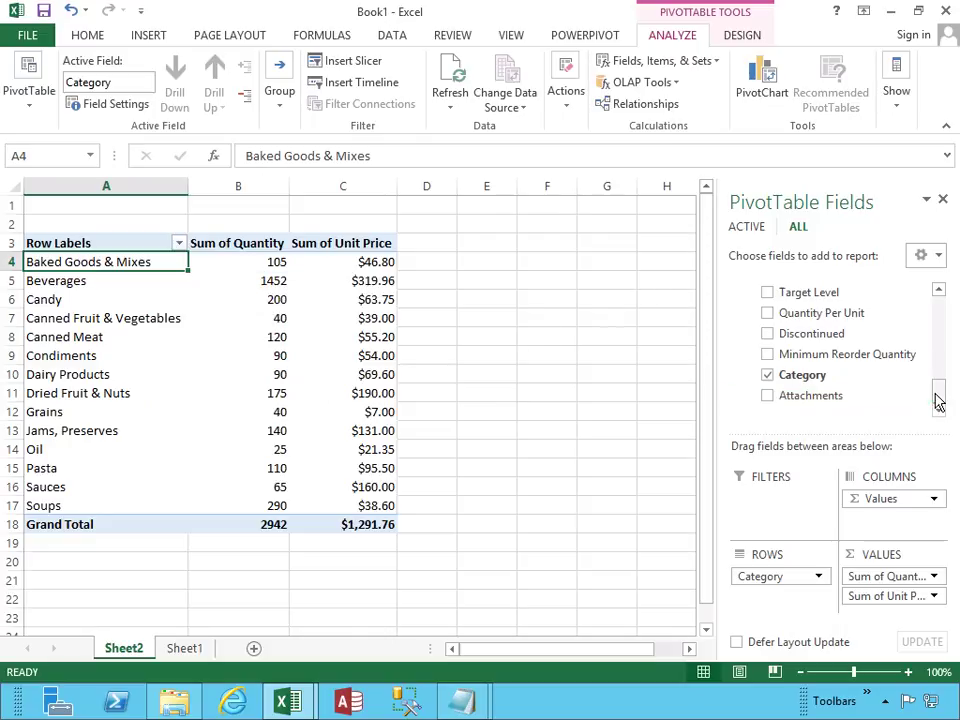
pyautogui.moveTo(938, 393); pyautogui.dragTo(938, 374)
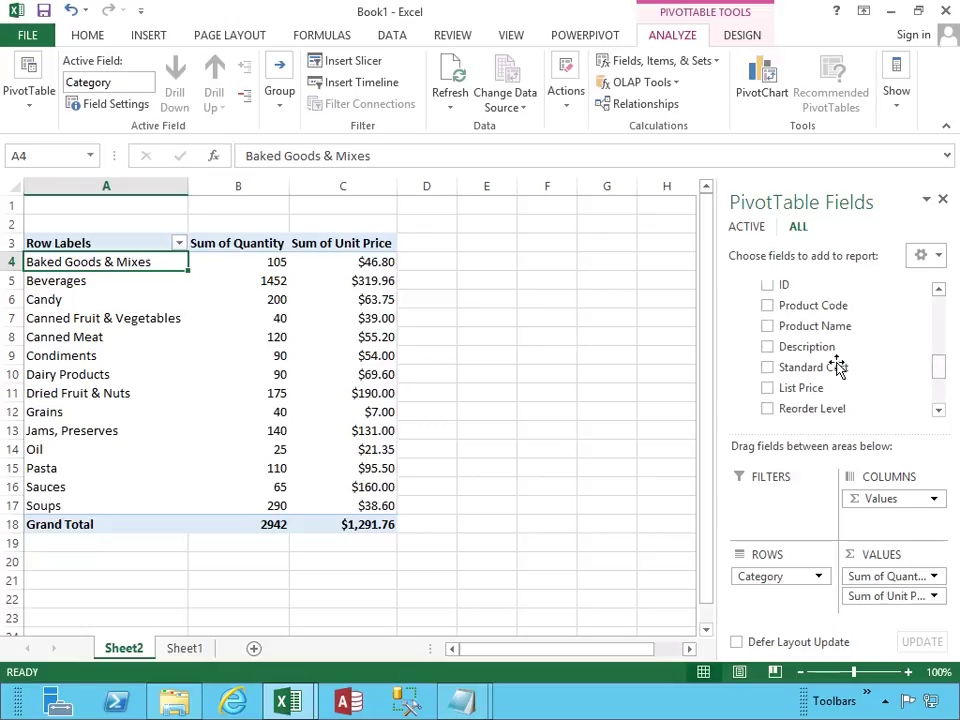
pyautogui.click(768, 328)
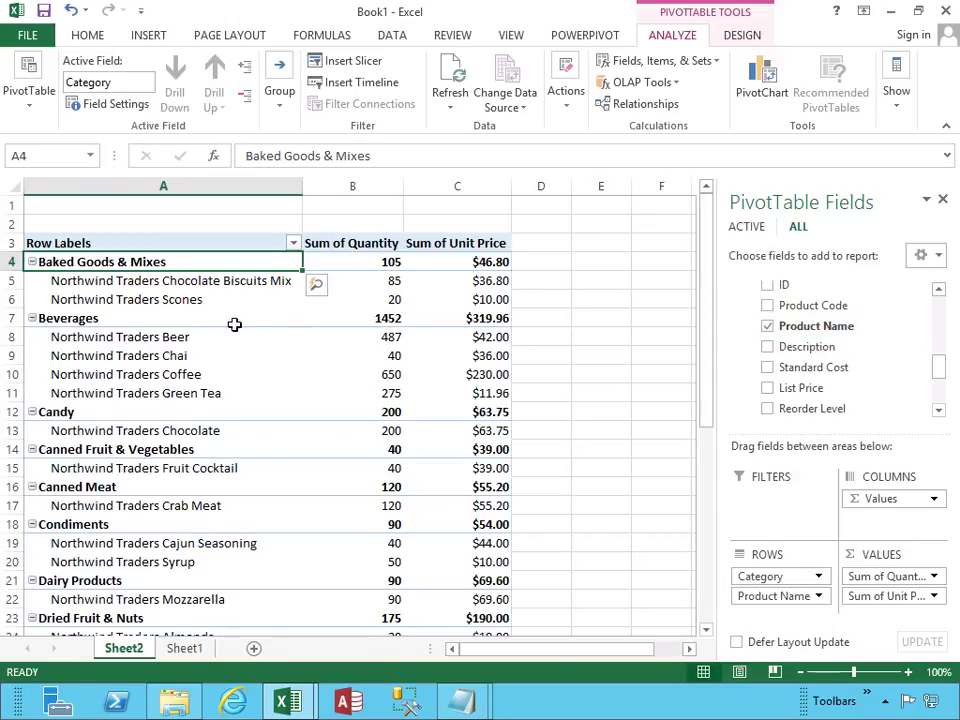
# Examine the quantities and unit prices of the Baked Goods & Mixes products, and collapse and re-expand the Beverages category
pyautogui.click(168, 280)
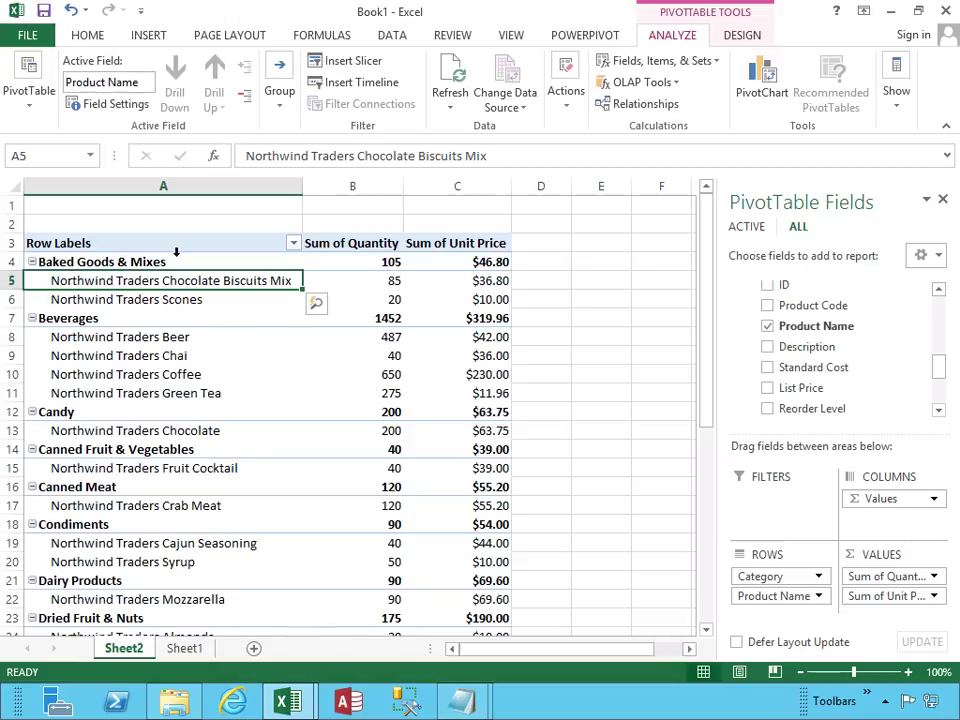
pyautogui.click(387, 282)
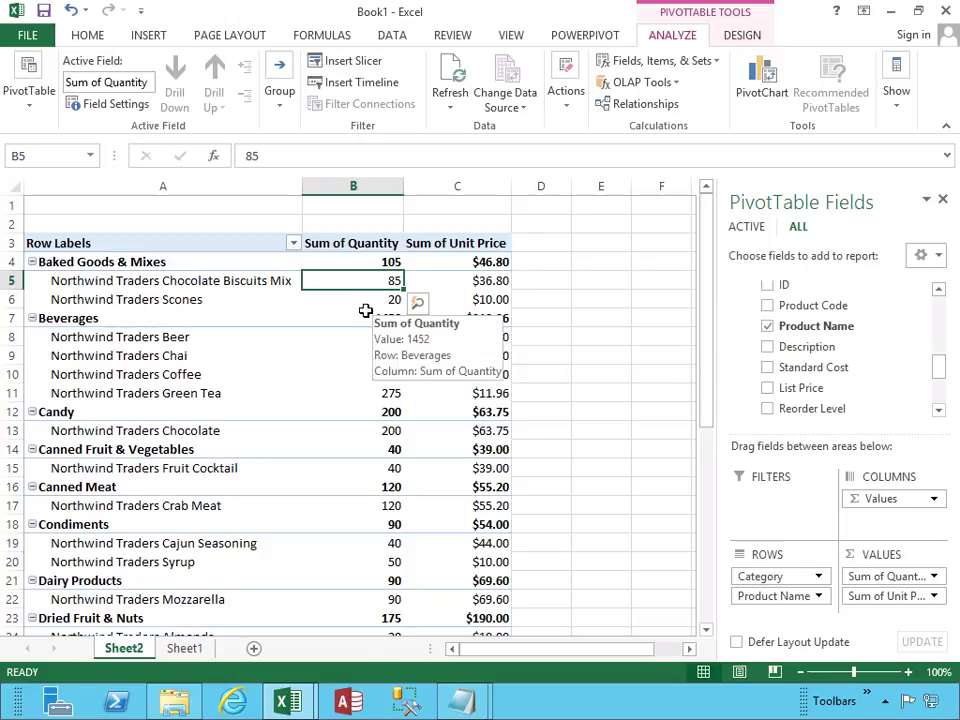
pyautogui.click(384, 297)
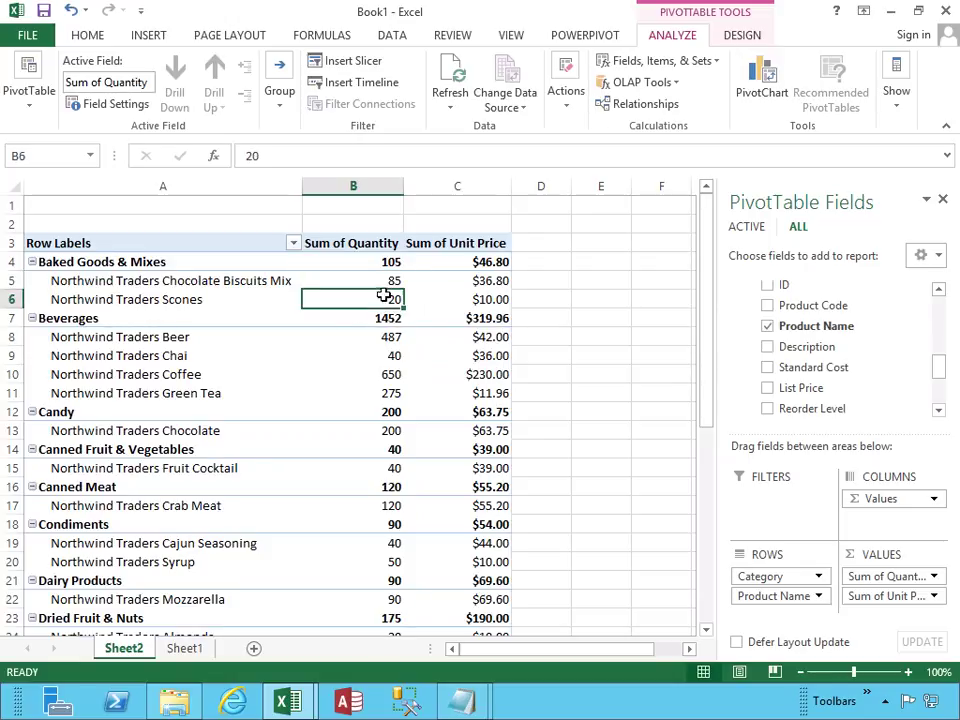
pyautogui.click(381, 281)
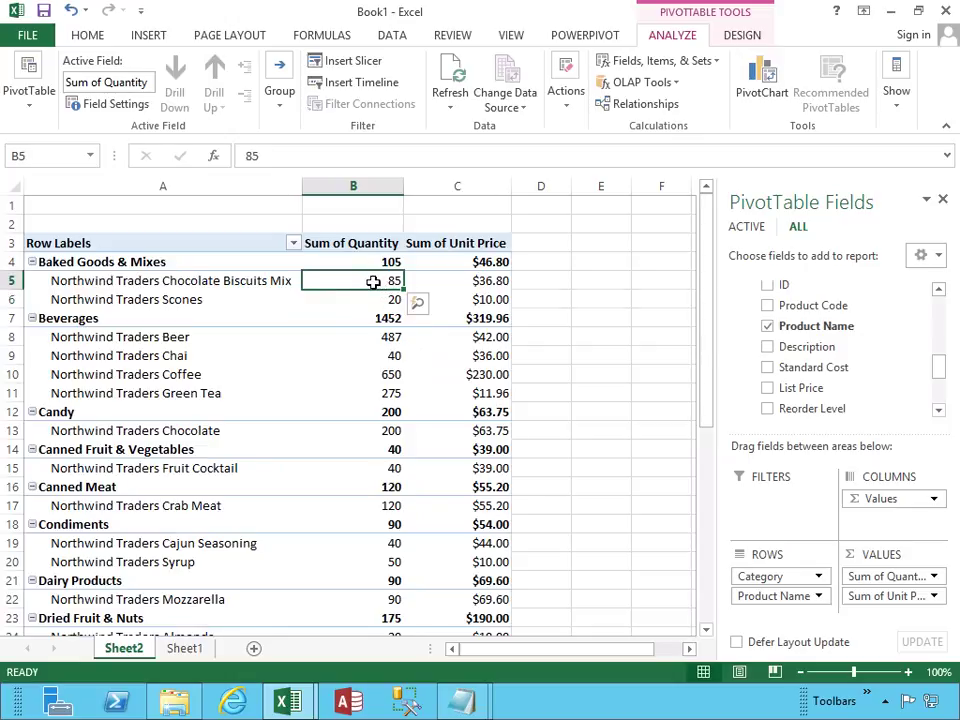
pyautogui.click(363, 262)
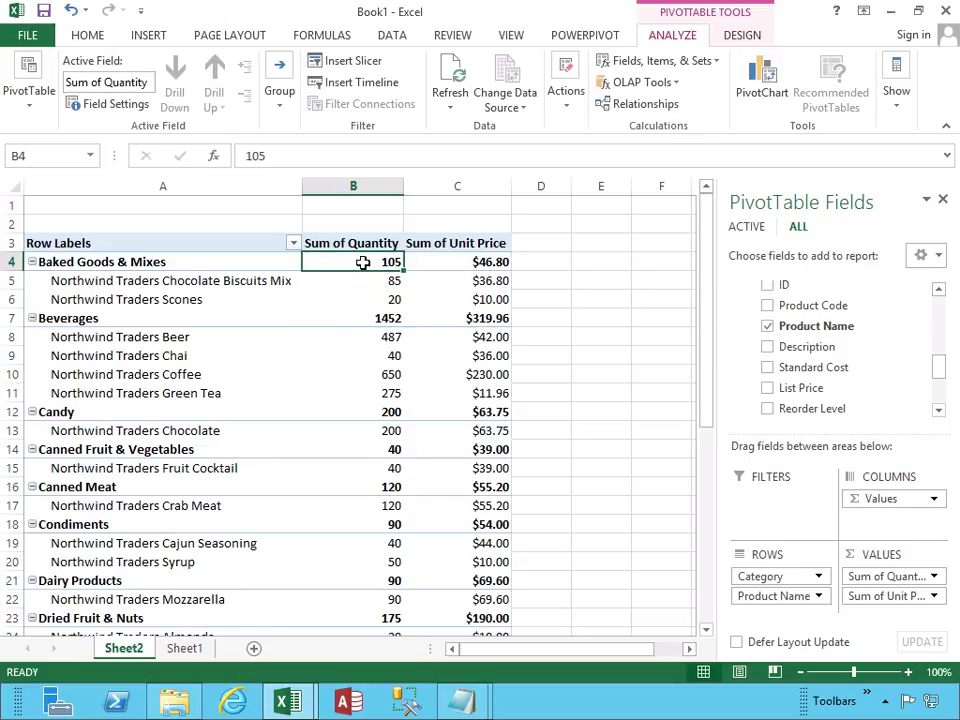
pyautogui.click(489, 280)
pyautogui.click(489, 299)
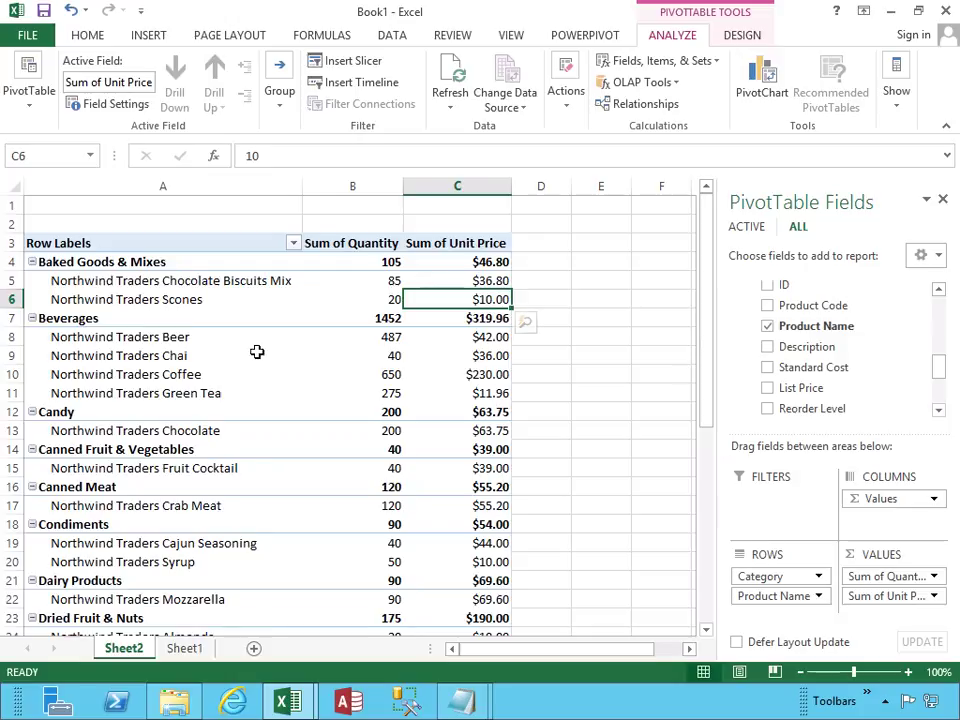
pyautogui.click(32, 318)
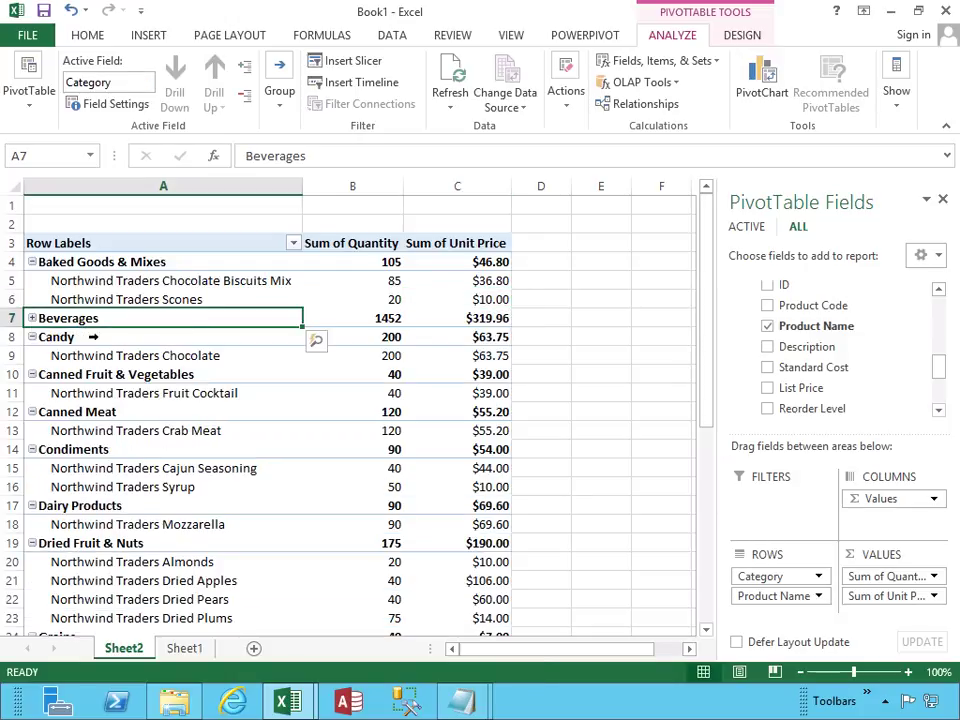
pyautogui.click(32, 318)
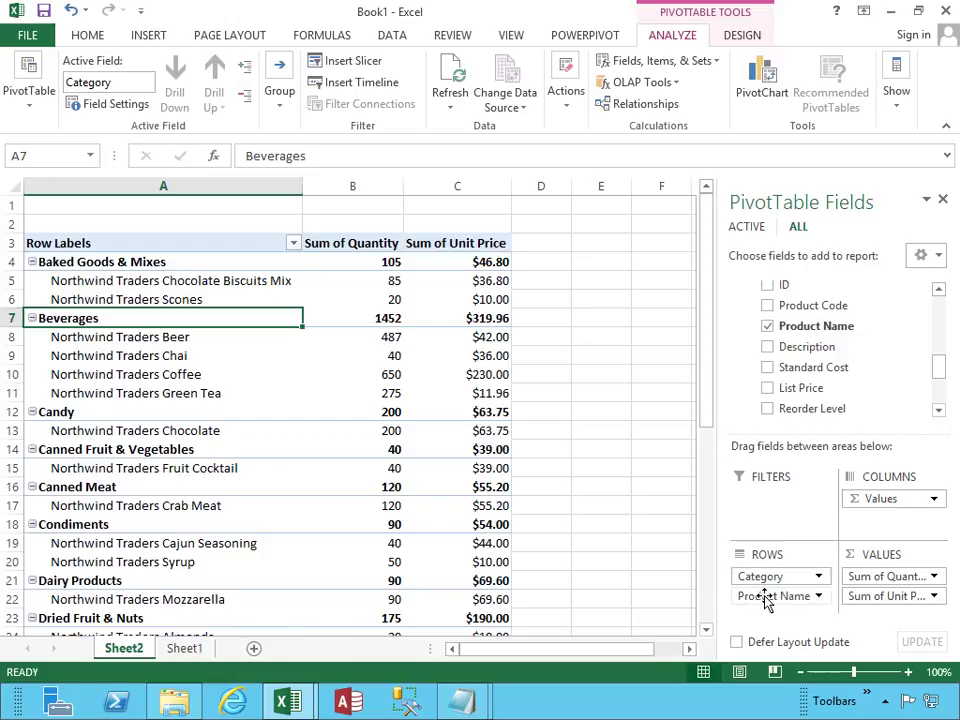
# Try placing Product Name above Category in the PivotTable rows, and return it below Category
pyautogui.moveTo(765, 598); pyautogui.dragTo(743, 572)
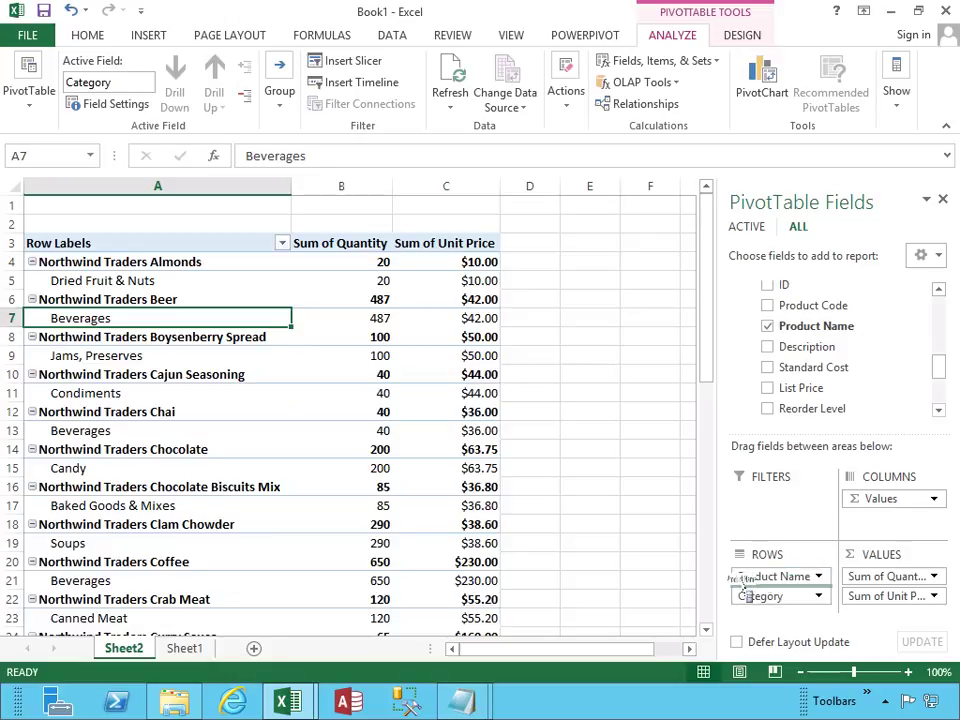
pyautogui.moveTo(766, 614); pyautogui.dragTo(766, 616)
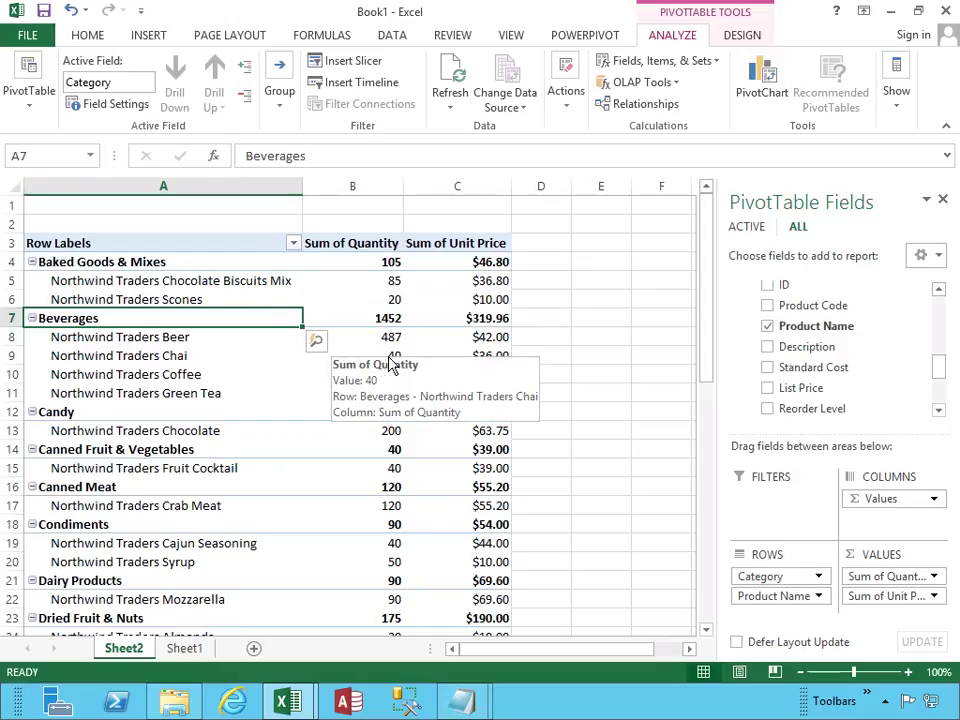
# Format the Sum of Quantity column in comma style with thousands separators and no decimal places
pyautogui.scroll(-2, 314, 350)
pyautogui.scroll(-7, 314, 350)
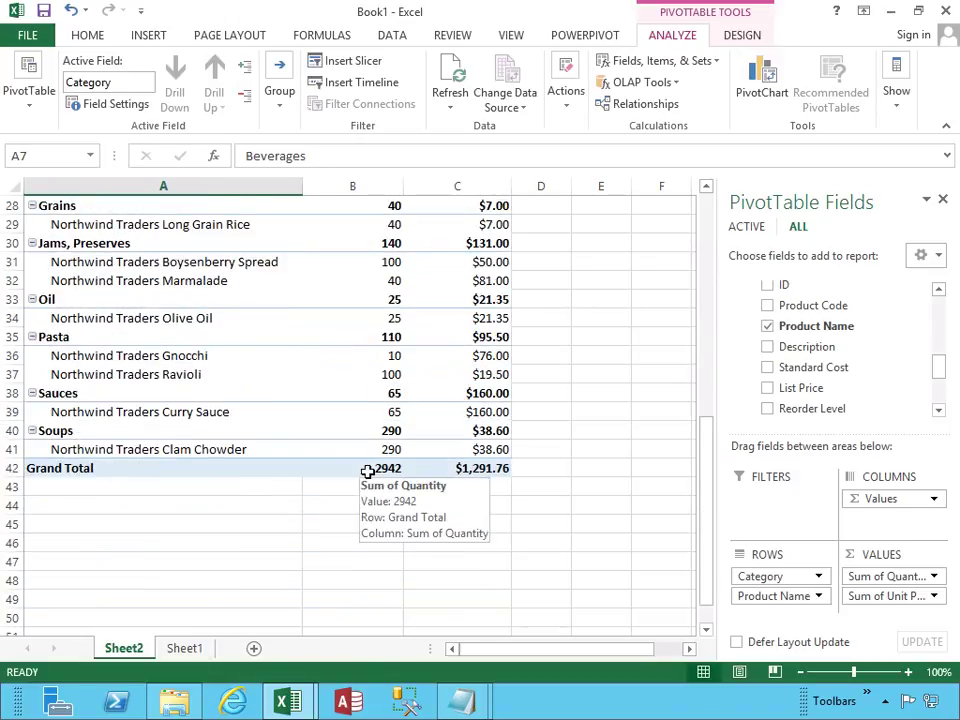
pyautogui.scroll(9, 367, 471)
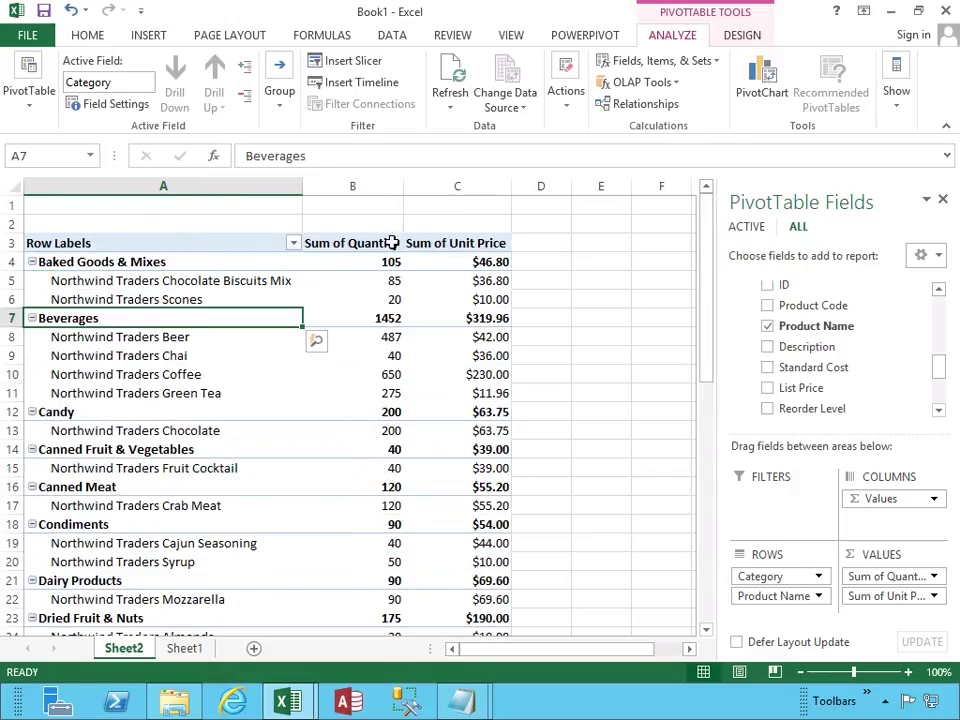
pyautogui.click(362, 186)
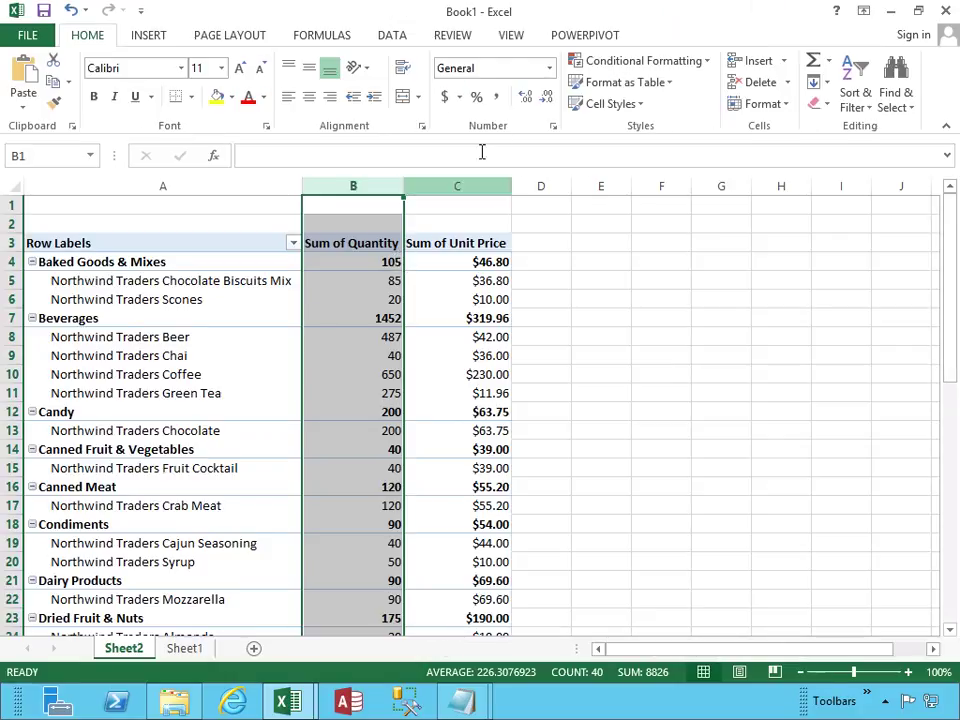
pyautogui.click(496, 97)
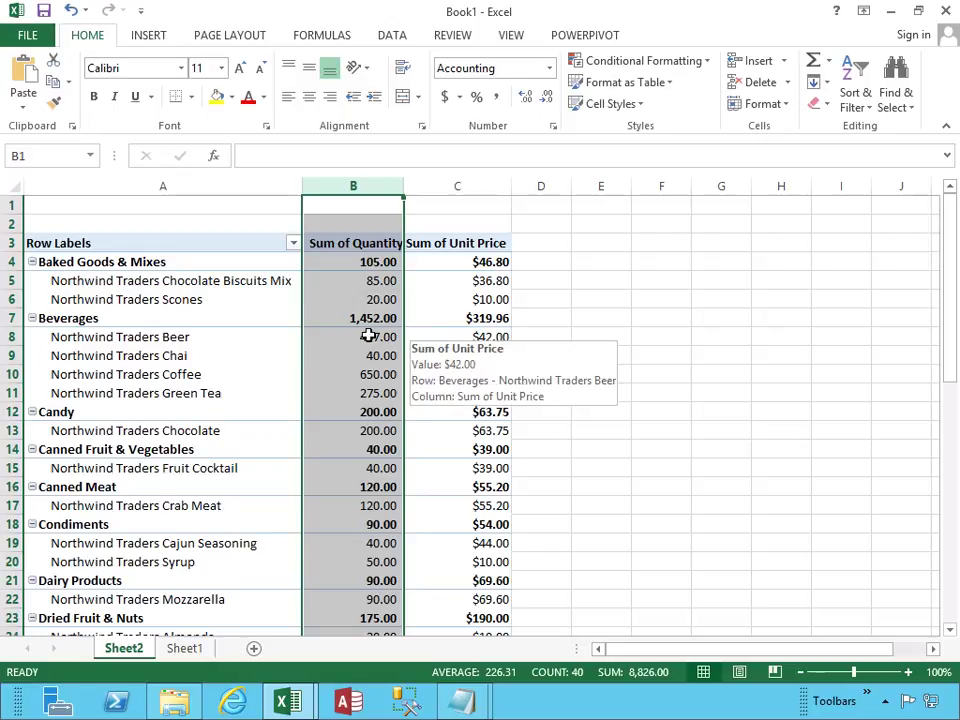
pyautogui.moveTo(368, 336)
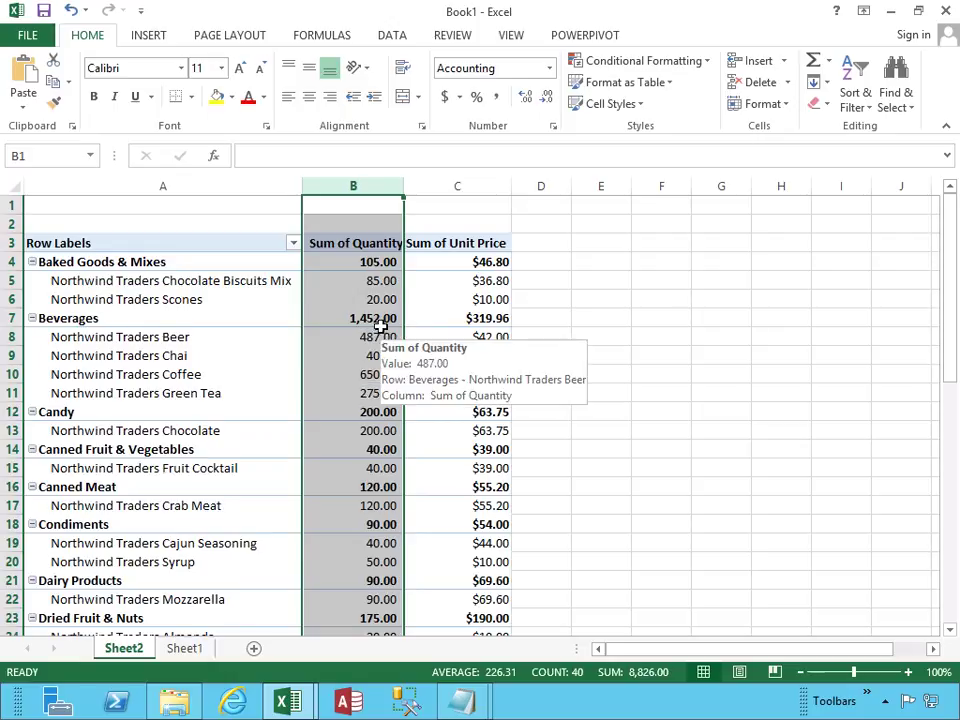
pyautogui.click(546, 100)
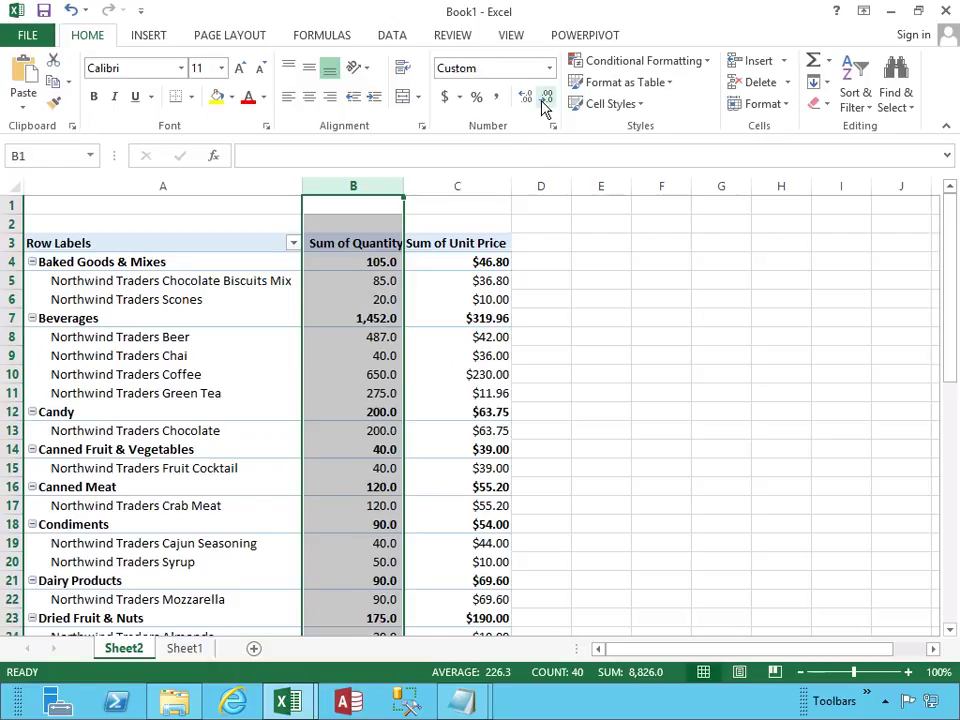
pyautogui.click(542, 102)
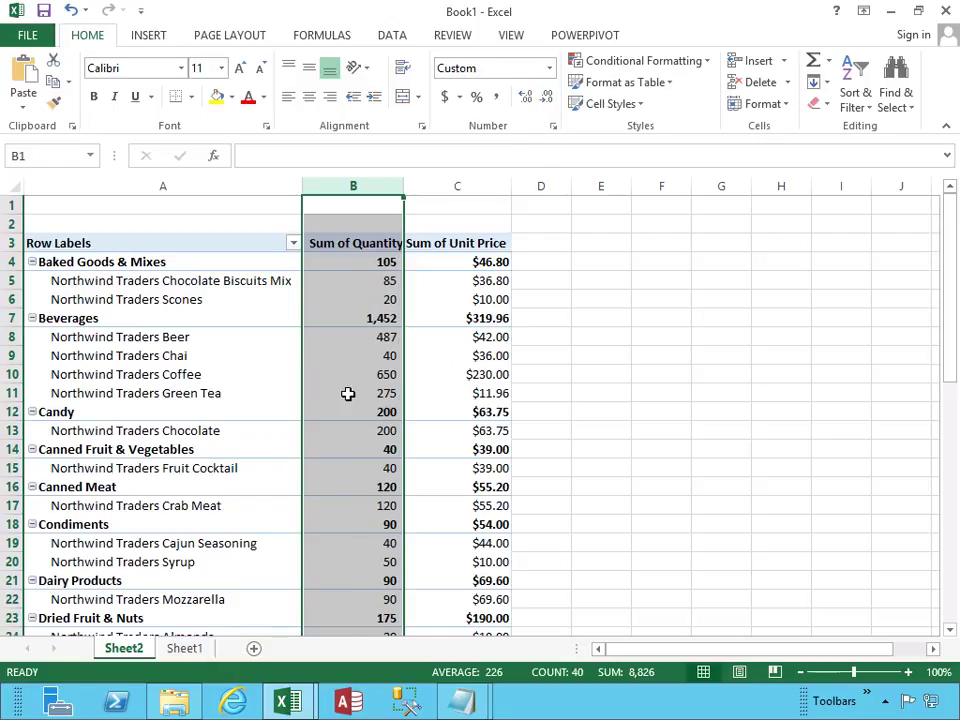
pyautogui.scroll(-1, 348, 393)
pyautogui.scroll(-7, 348, 393)
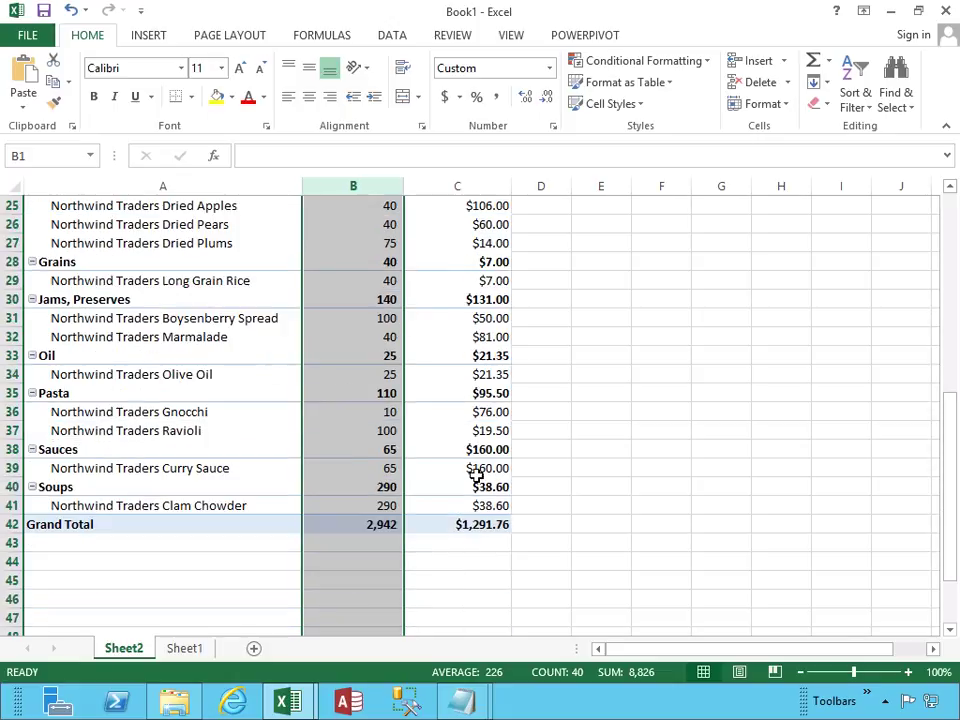
pyautogui.scroll(8, 489, 340)
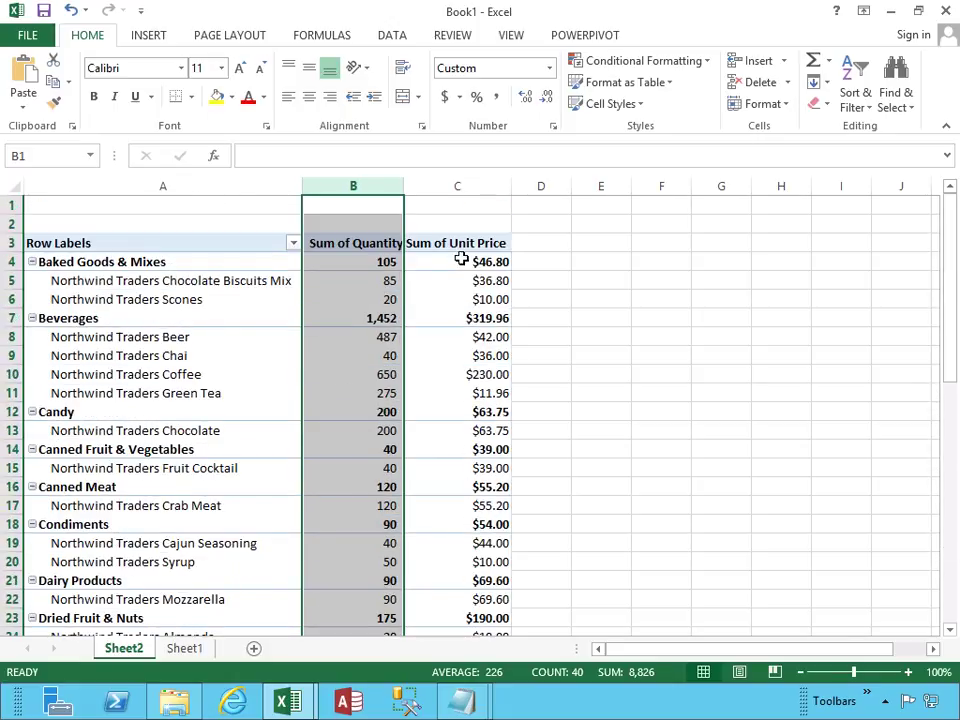
# Rename the PivotTable's Row Labels heading in cell A3 as "Categories / Product Name"
pyautogui.click(457, 243)
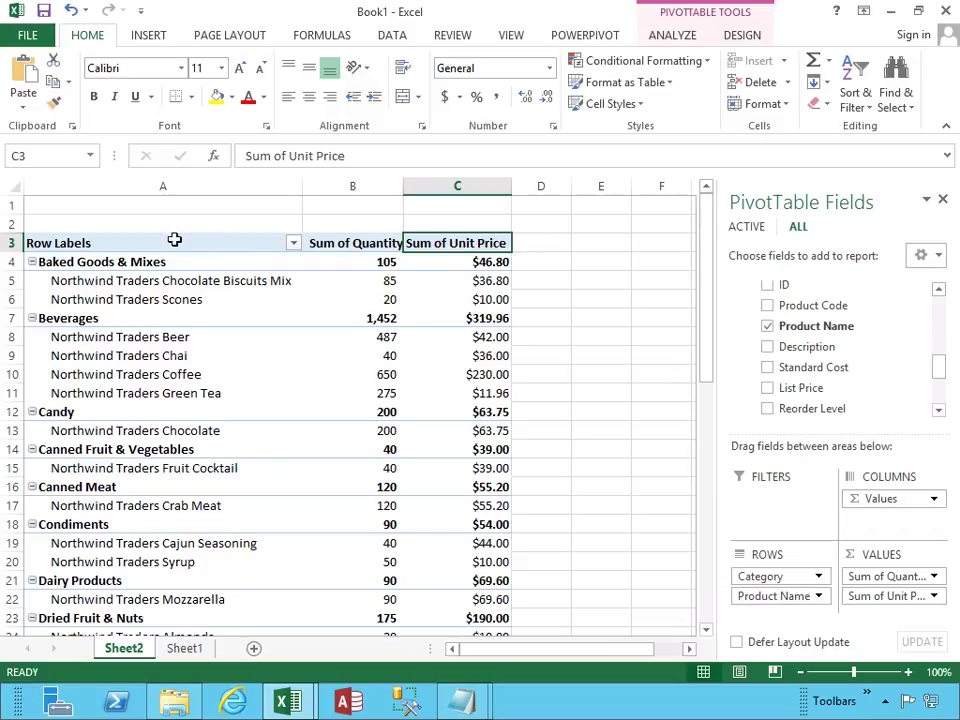
pyautogui.click(120, 243)
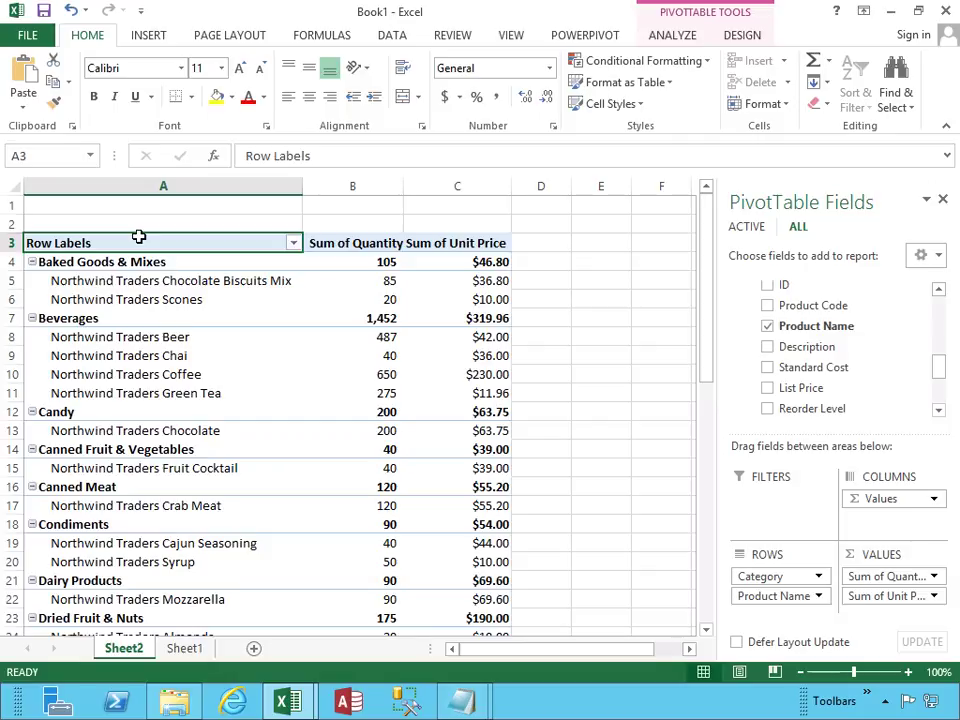
pyautogui.write('Categories /')
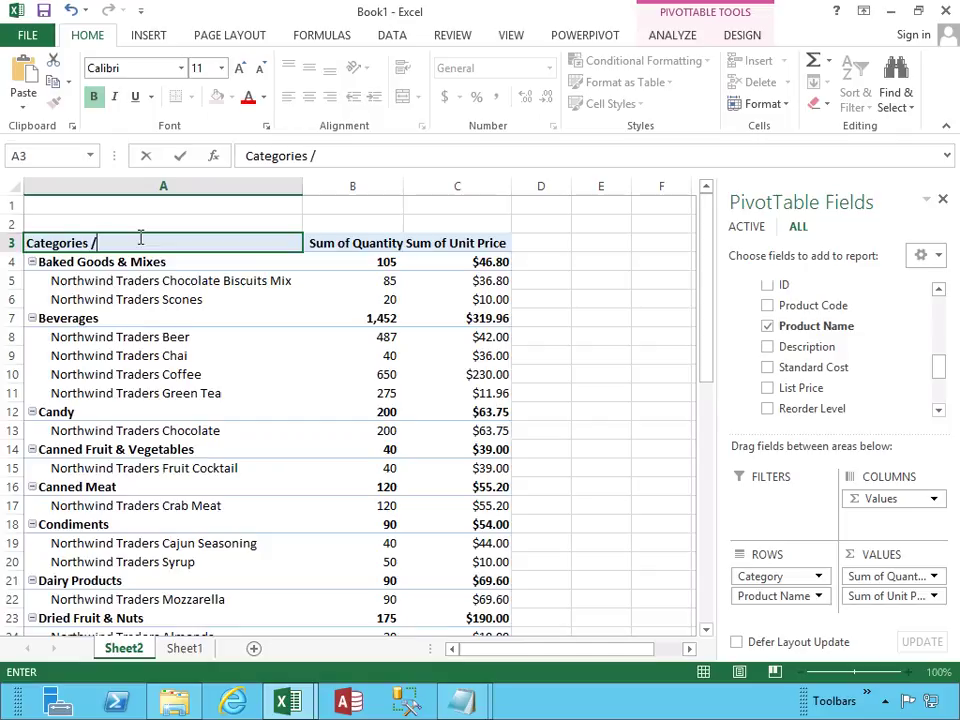
pyautogui.write(' Product Name')
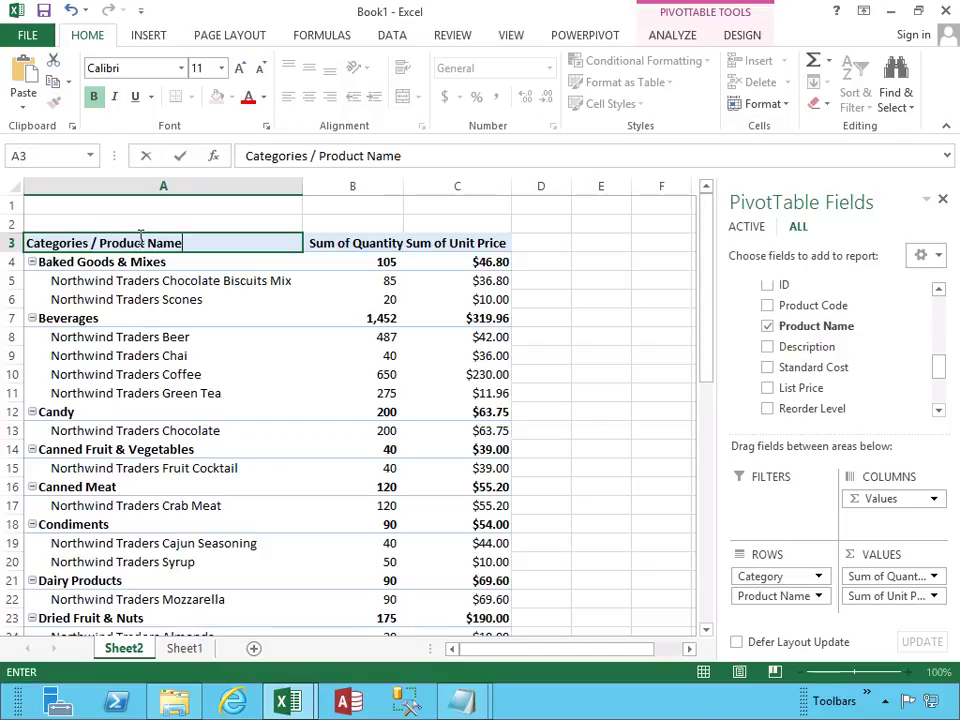
pyautogui.press('Return')
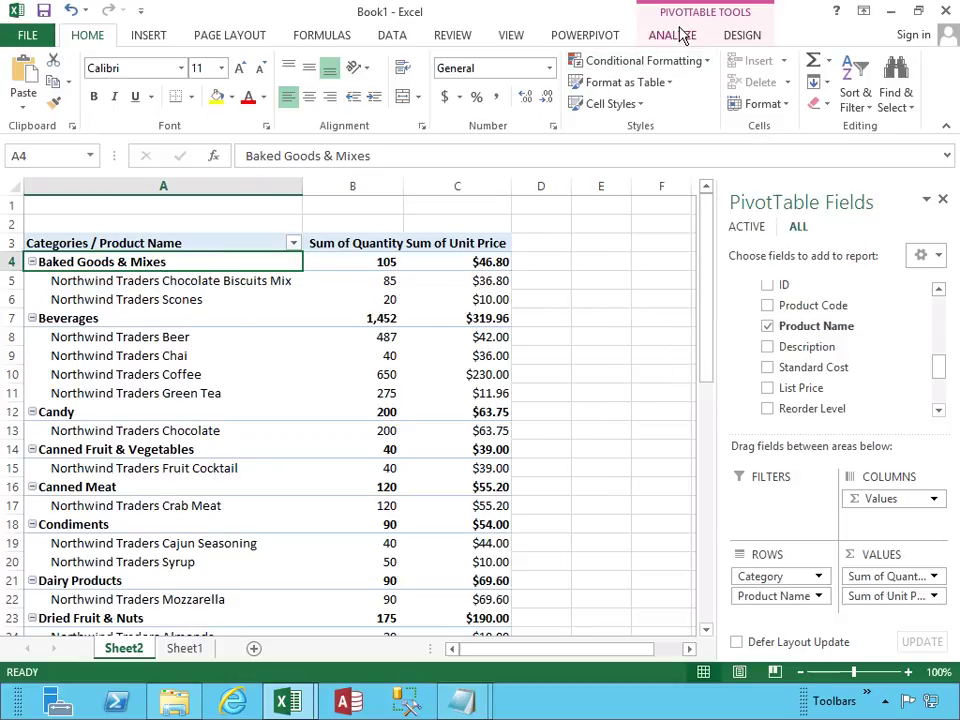
pyautogui.click(604, 40)
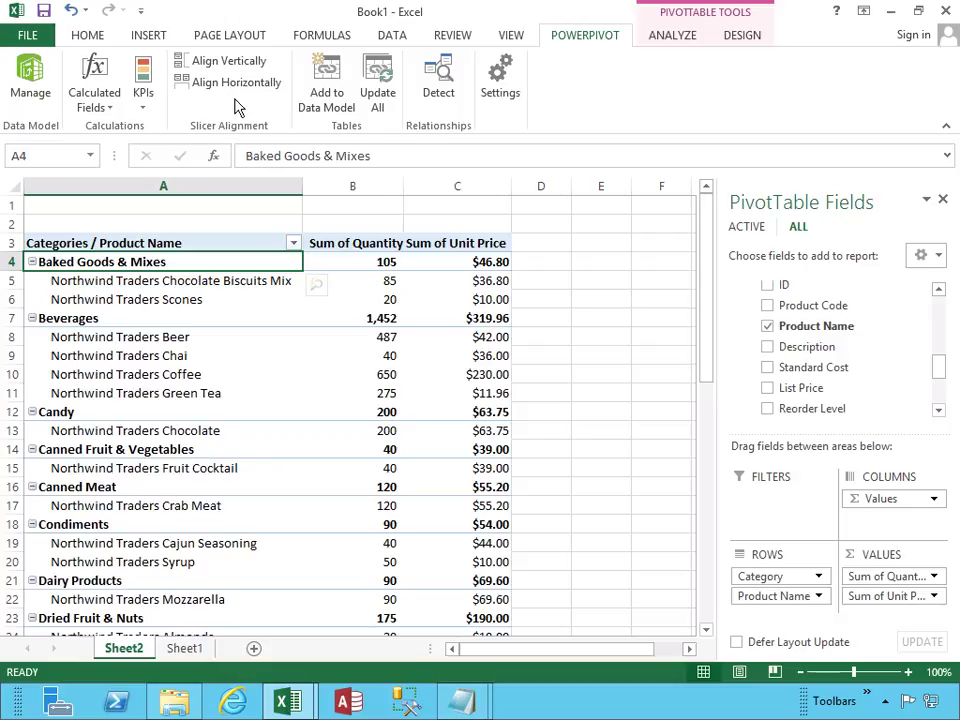
pyautogui.click(671, 40)
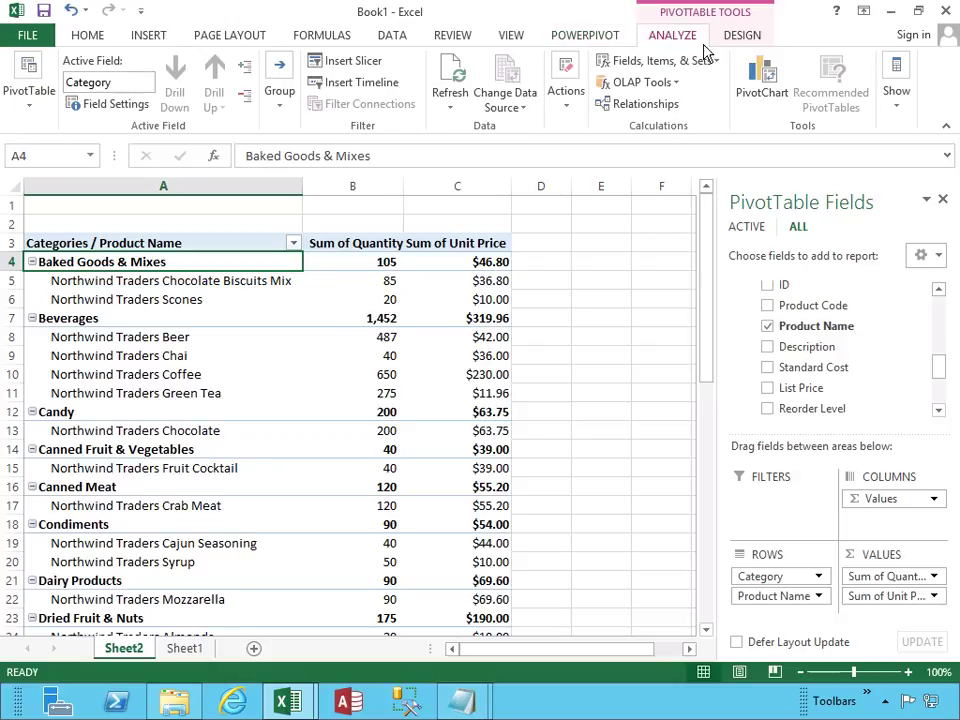
pyautogui.click(742, 40)
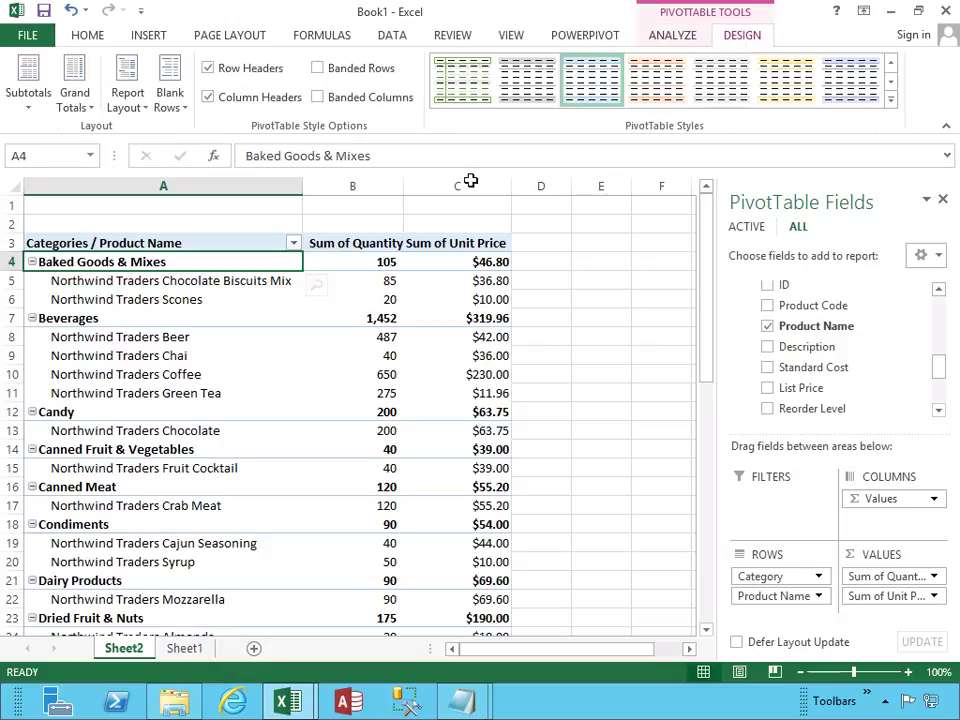